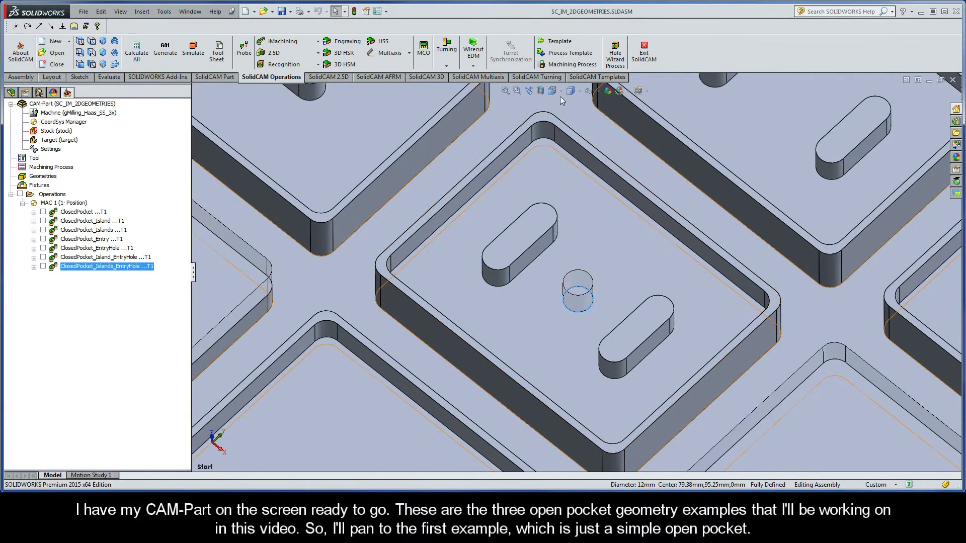
Step: Show the whole part and point out the two island pockets and the simple open pocket
left_click(553, 151)
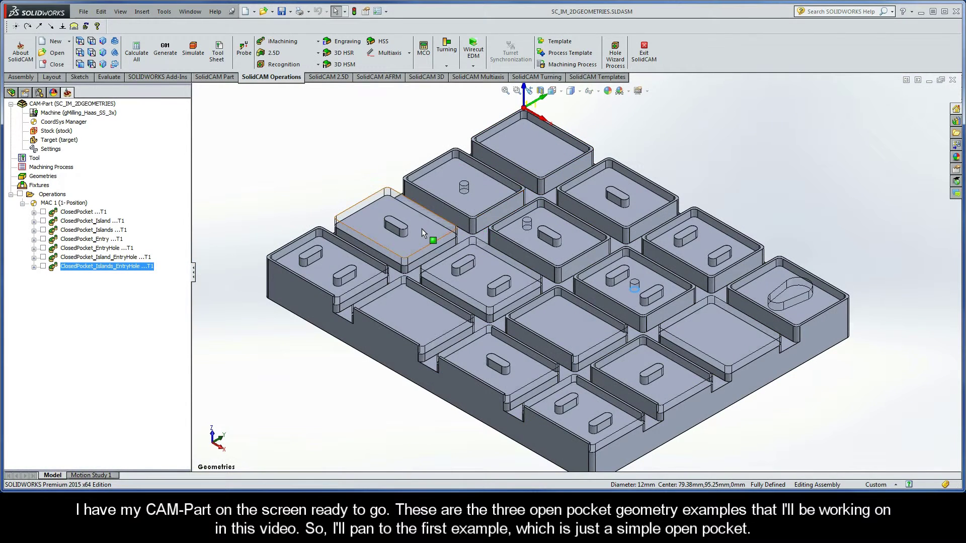
left_click(423, 231)
left_click(479, 274)
left_click(715, 341)
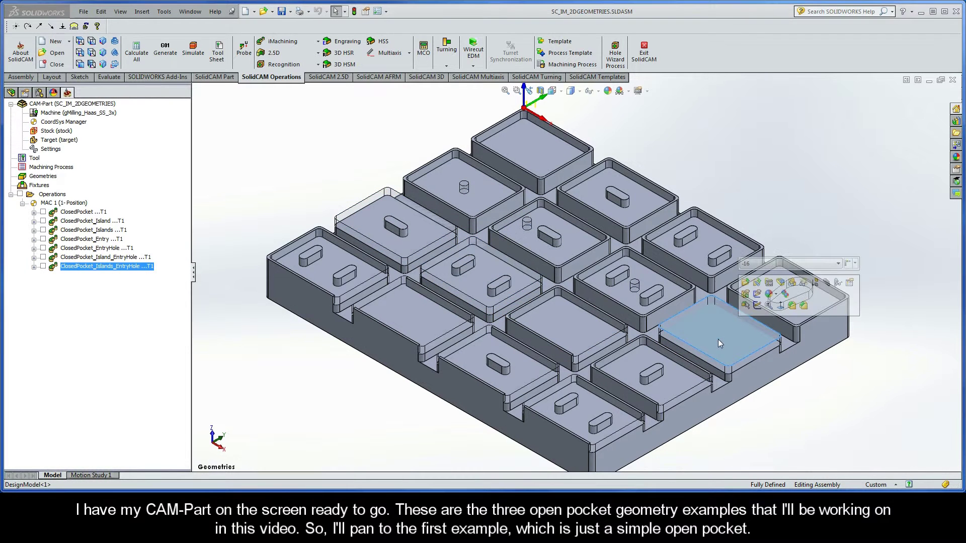
Step: Zoom in on the simple open pocket and add a new 2D iMachining operation
scroll(805, 394, "down", 4)
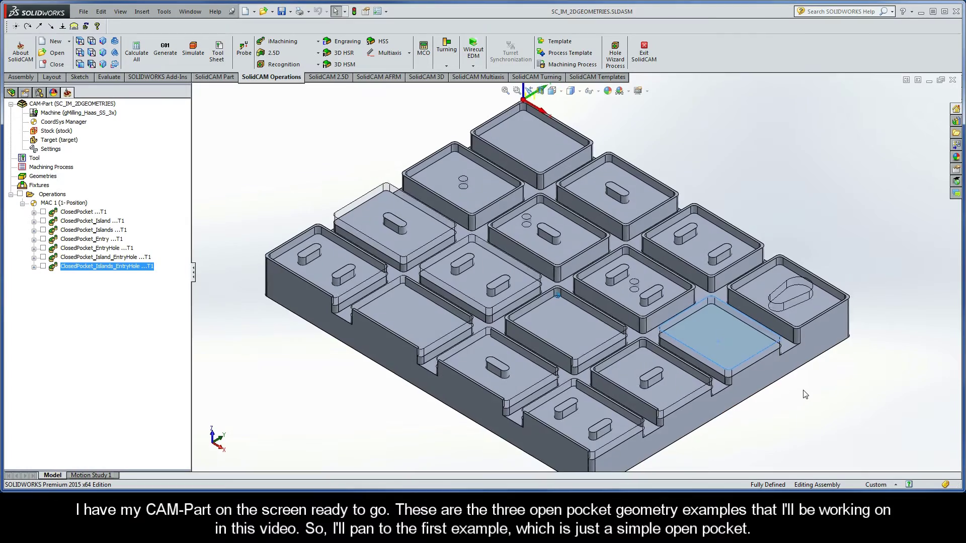
scroll(803, 393, "down", 8)
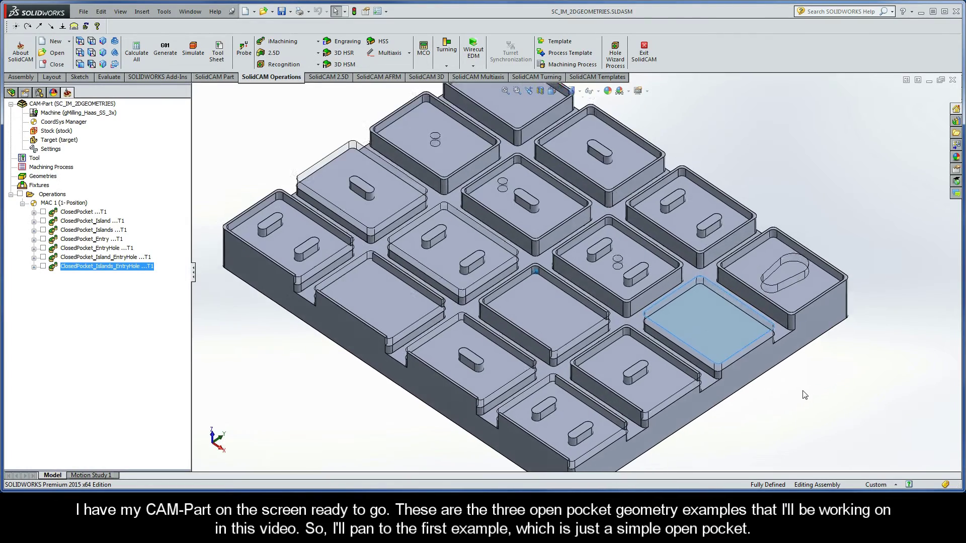
scroll(805, 397, "down", 8)
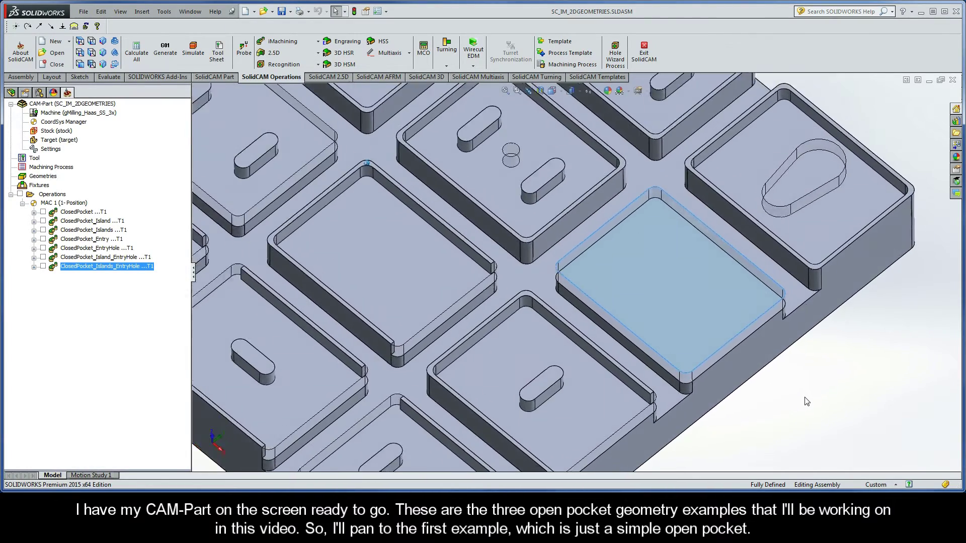
scroll(807, 401, "down", 3)
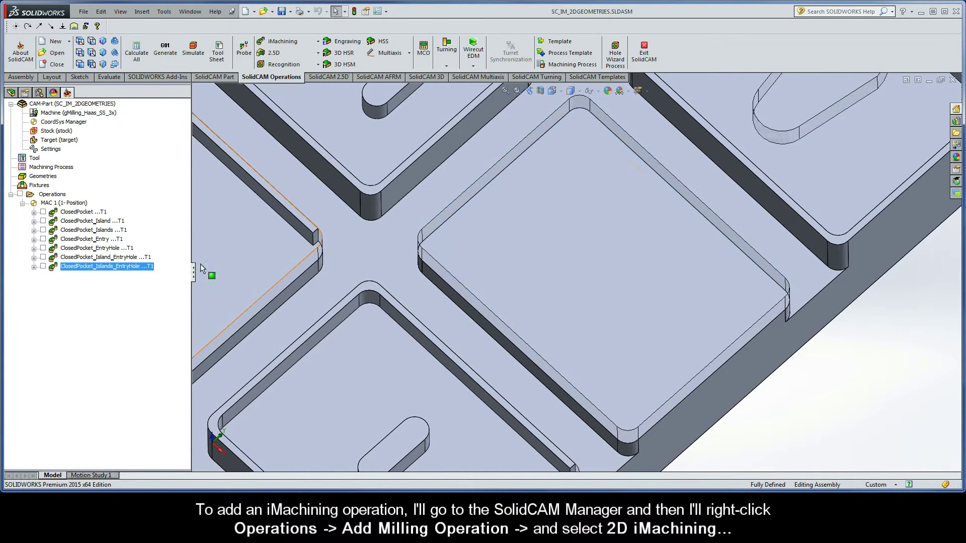
right_click(63, 198)
mouse_move(173, 222)
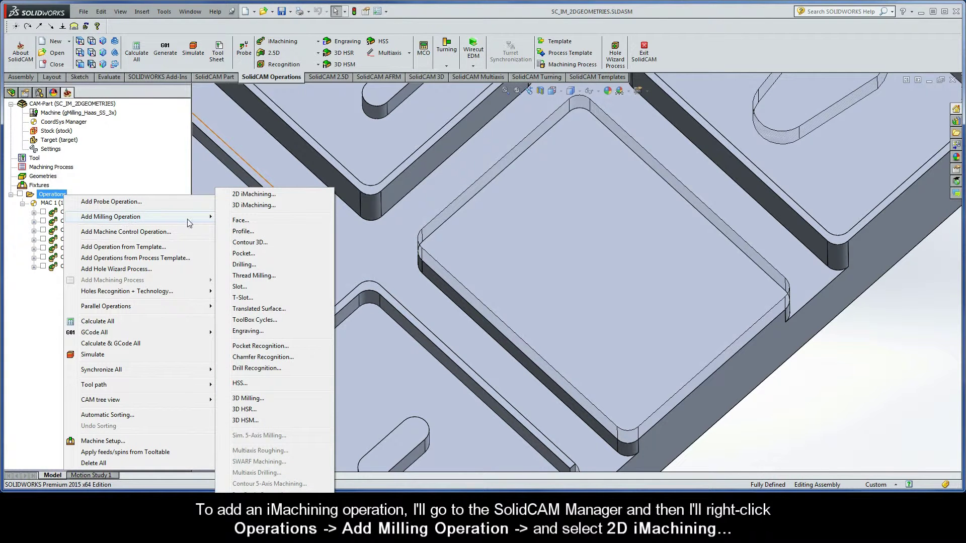
left_click(273, 196)
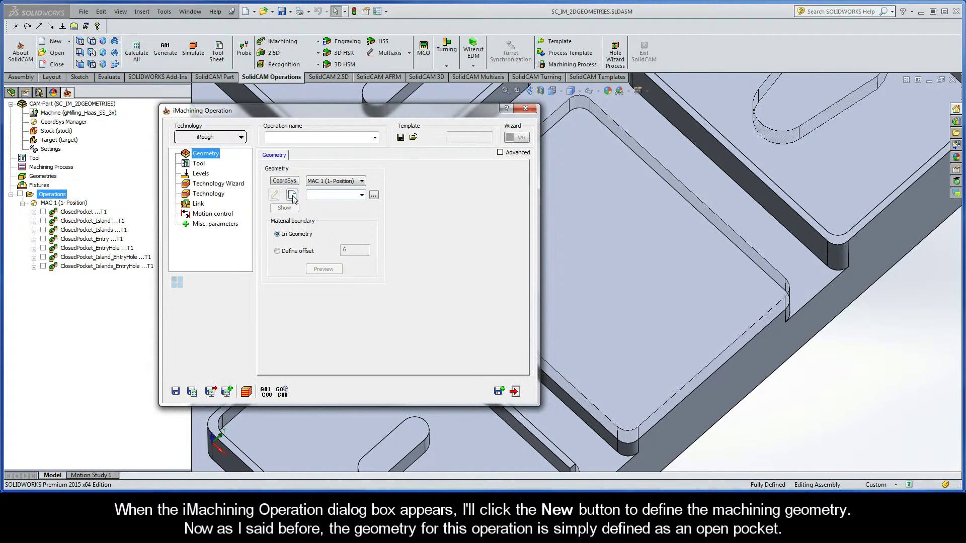
Step: Create new geometry by chaining the pocket outline as a closed Auto-constant Z chain
left_click(292, 196)
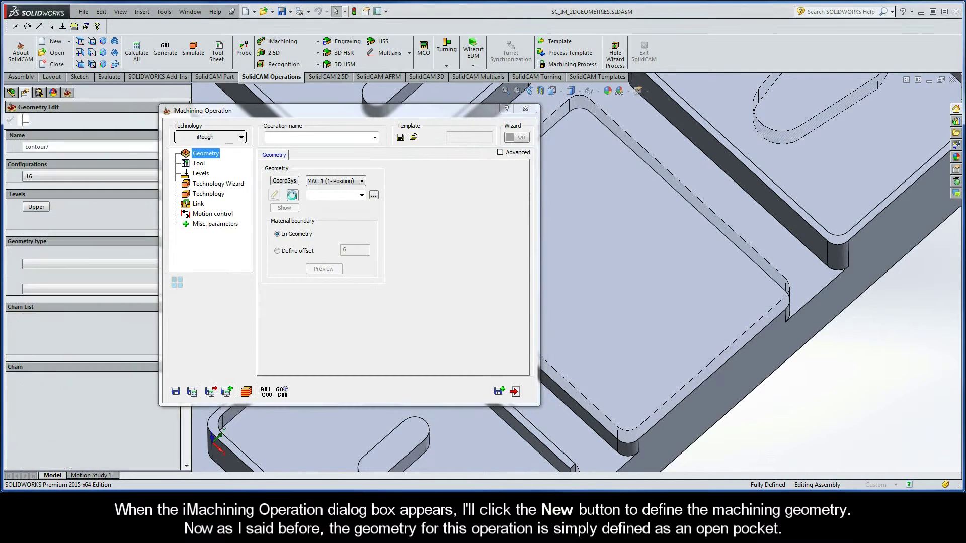
left_click_drag(185, 245, 198, 306)
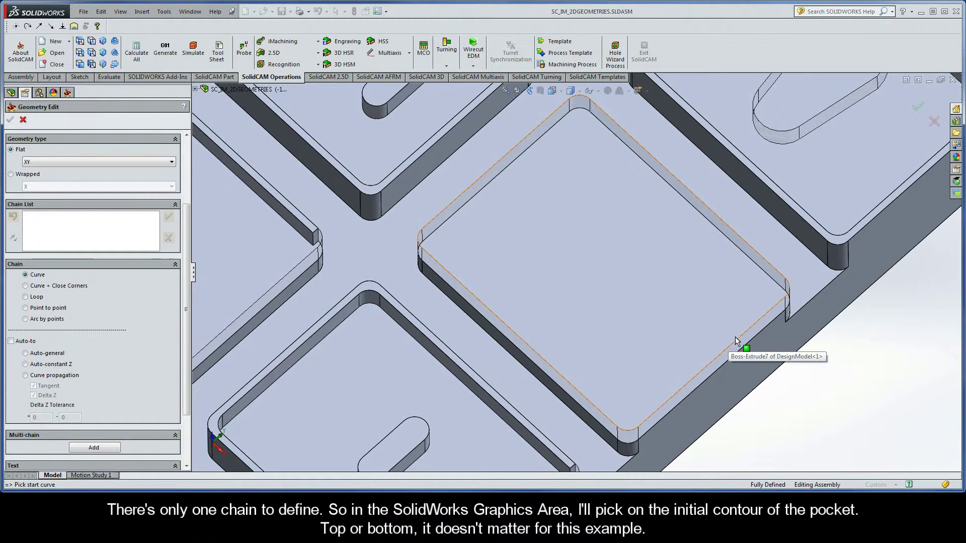
left_click(762, 332)
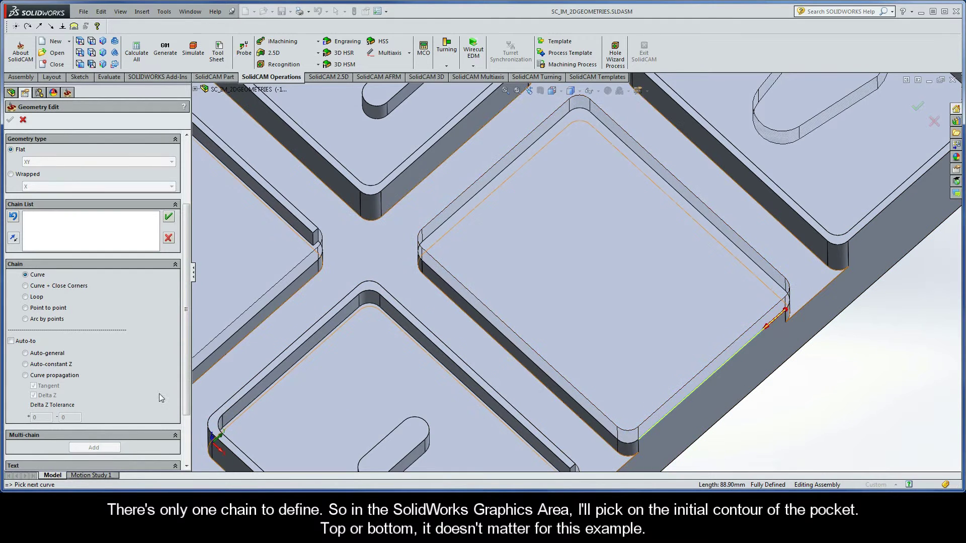
left_click(26, 364)
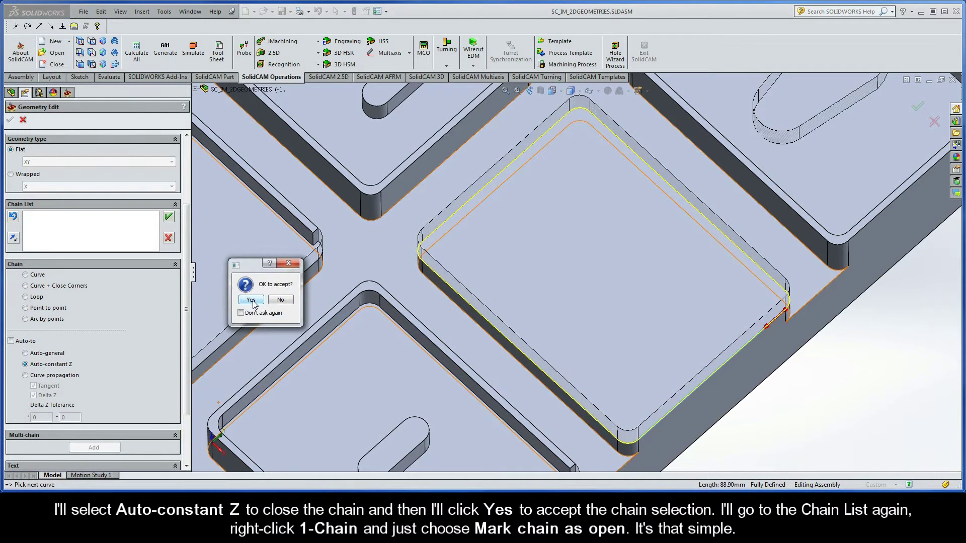
left_click(250, 300)
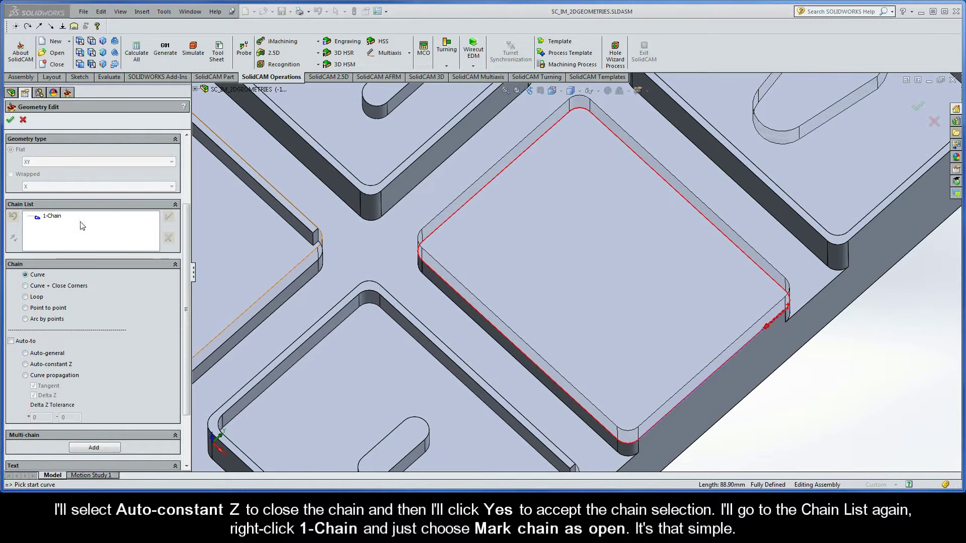
Step: Mark 1-Chain as open and confirm the geometry as contour7
right_click(59, 216)
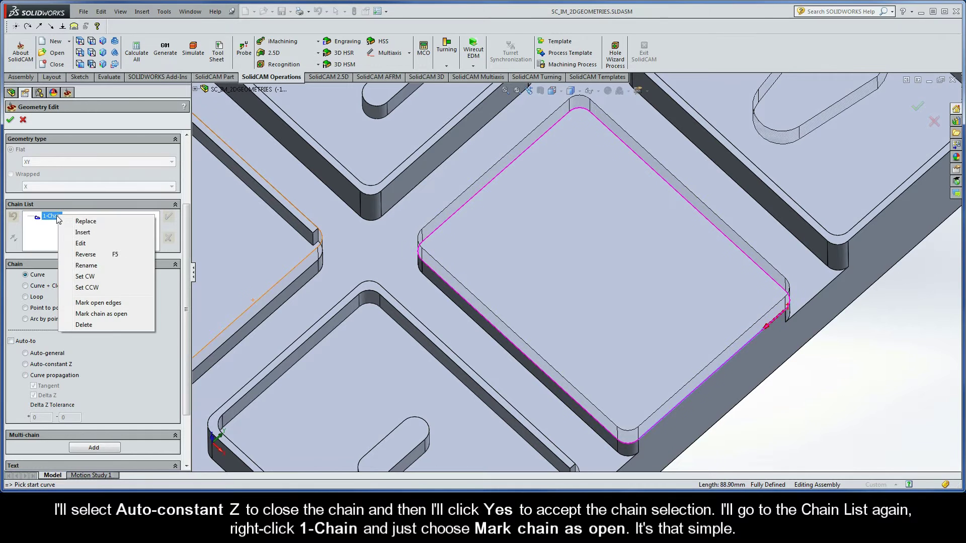
left_click(126, 315)
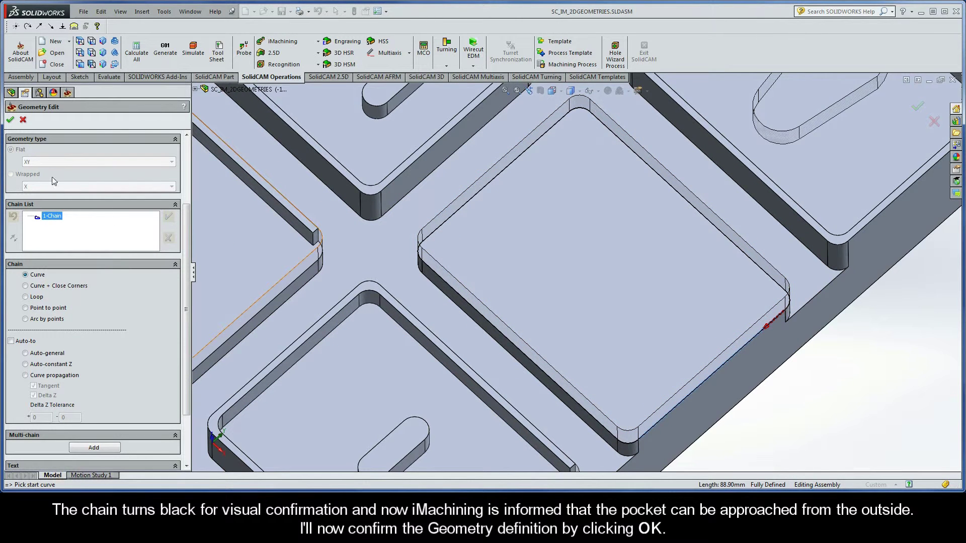
left_click(11, 121)
left_click(11, 121)
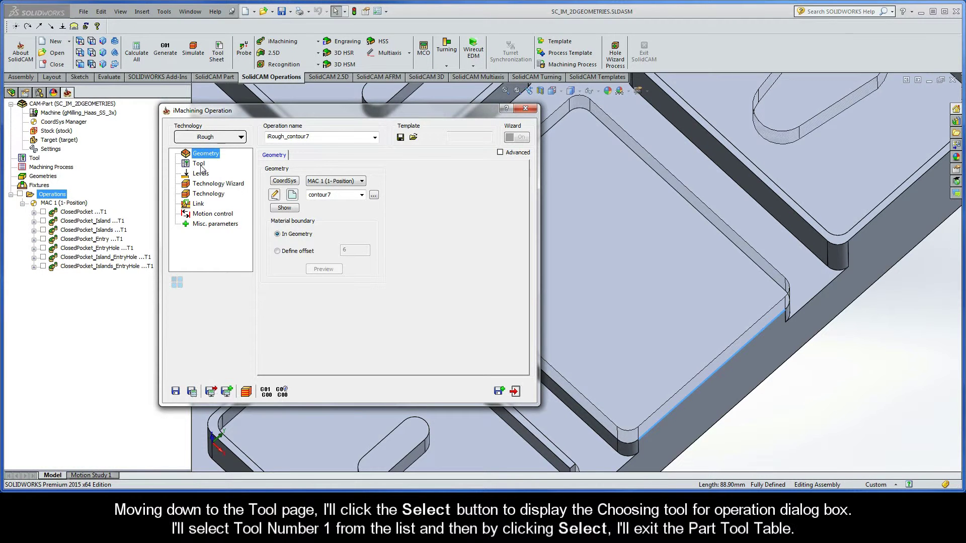
Step: Assign tool 1, the 8 mm END MILL, from the tool list
left_click(200, 165)
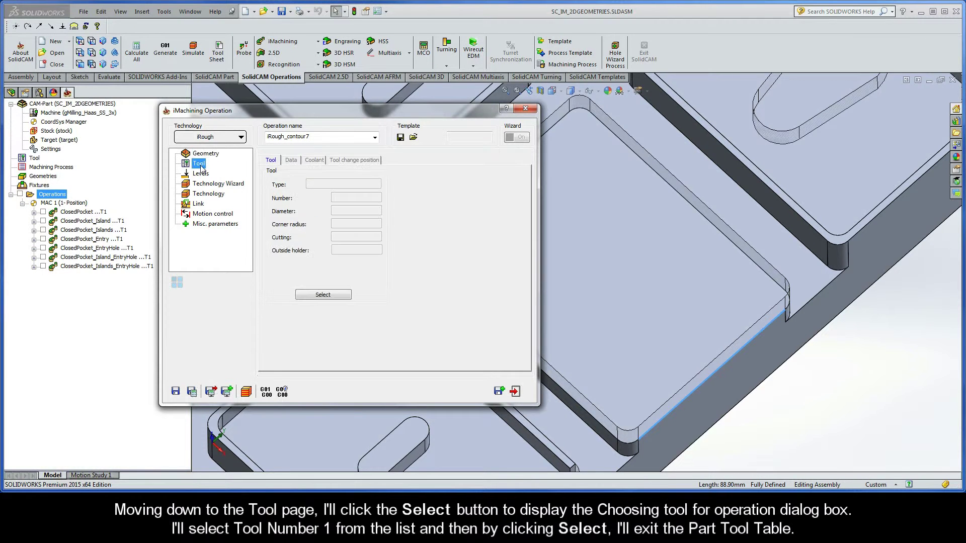
left_click(323, 294)
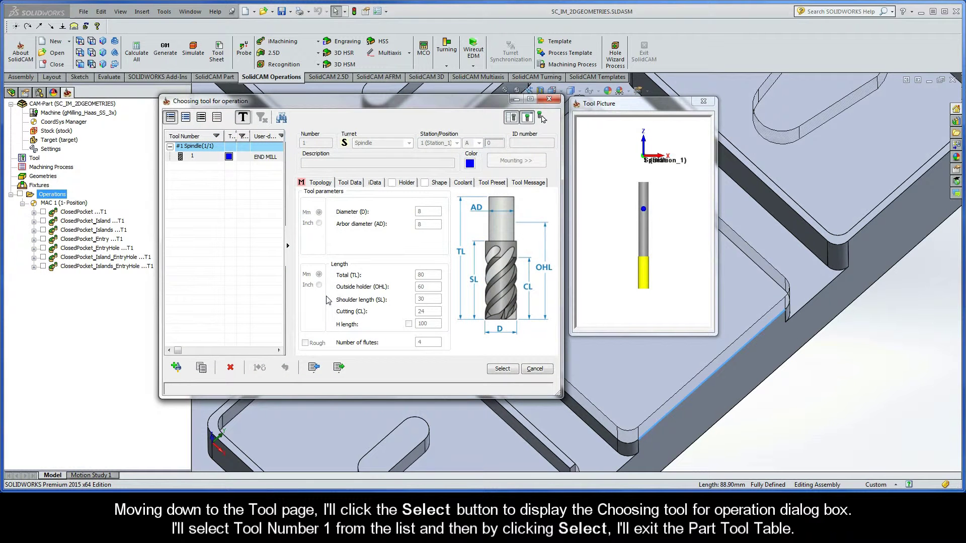
left_click(260, 159)
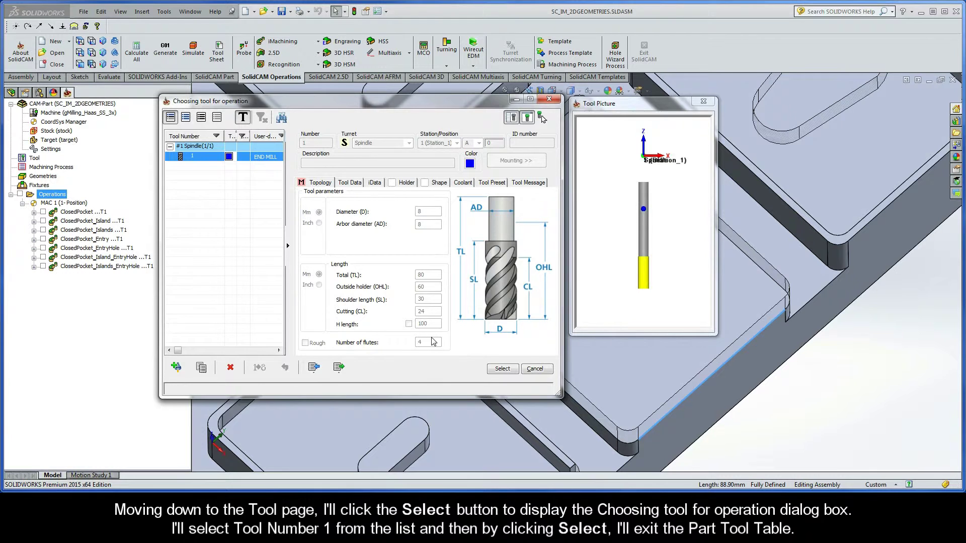
left_click(502, 369)
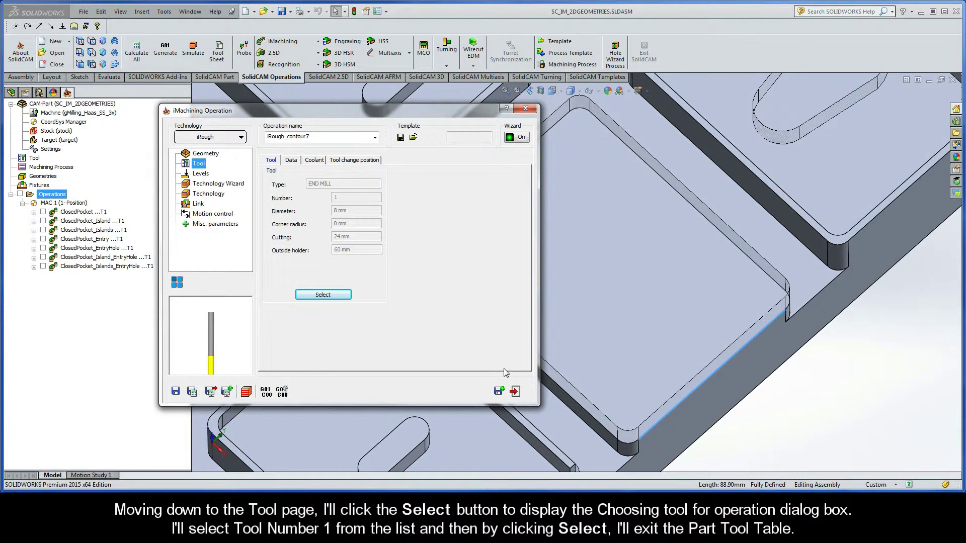
Step: Set upper level 0 from the square's top face and pocket depth 12.7 from its bottom edge
left_click(201, 175)
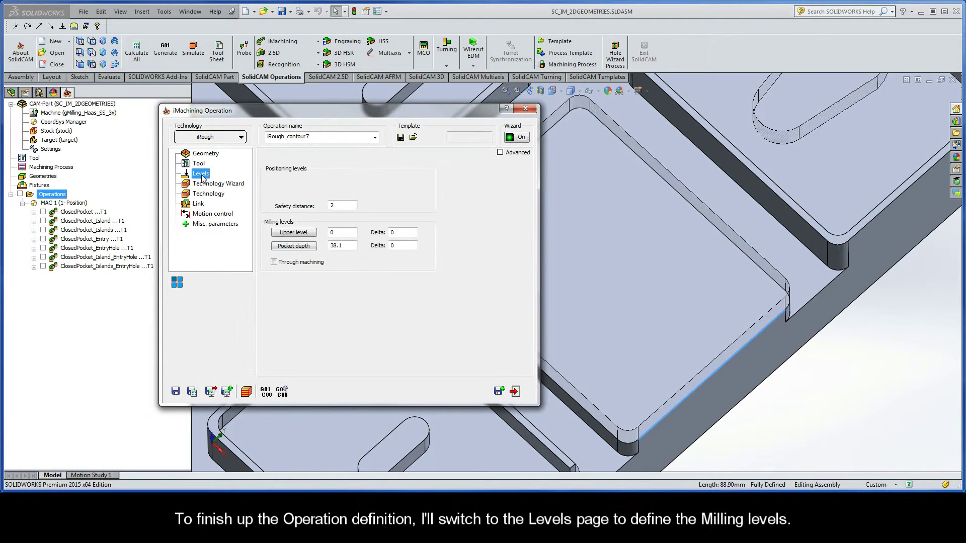
left_click(293, 233)
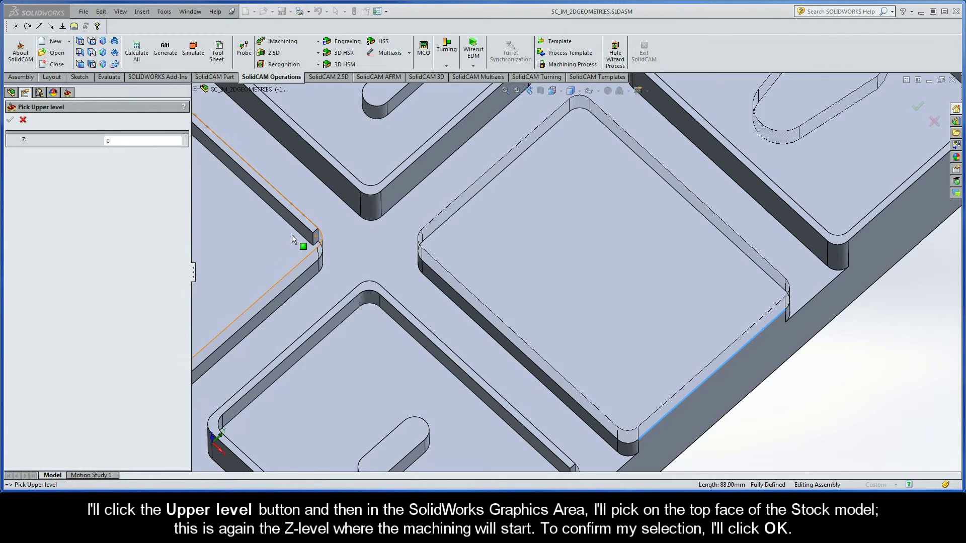
left_click(451, 242)
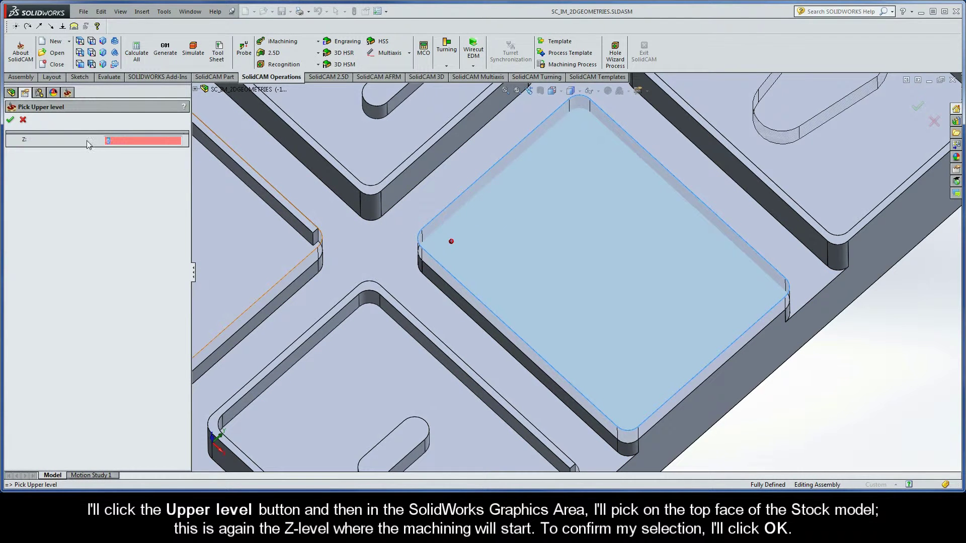
left_click(10, 121)
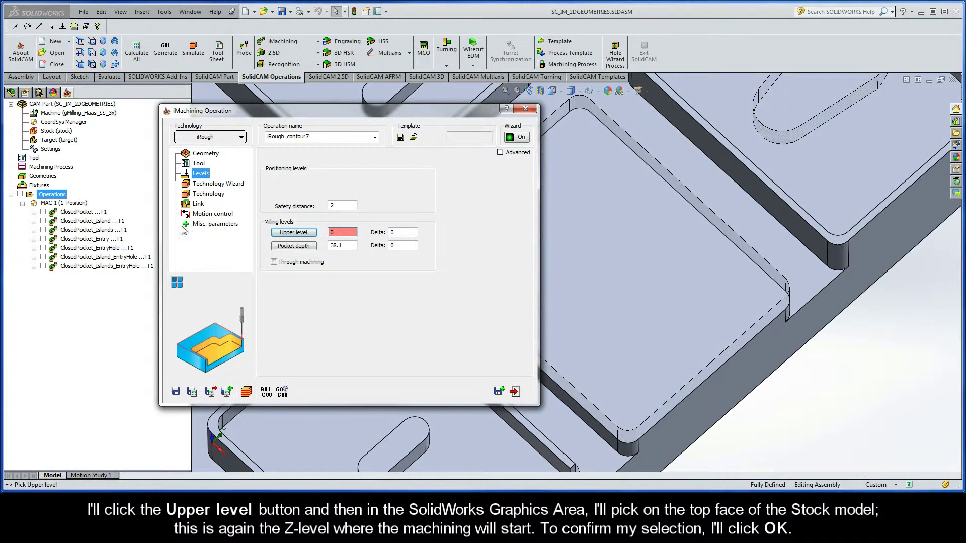
left_click(296, 246)
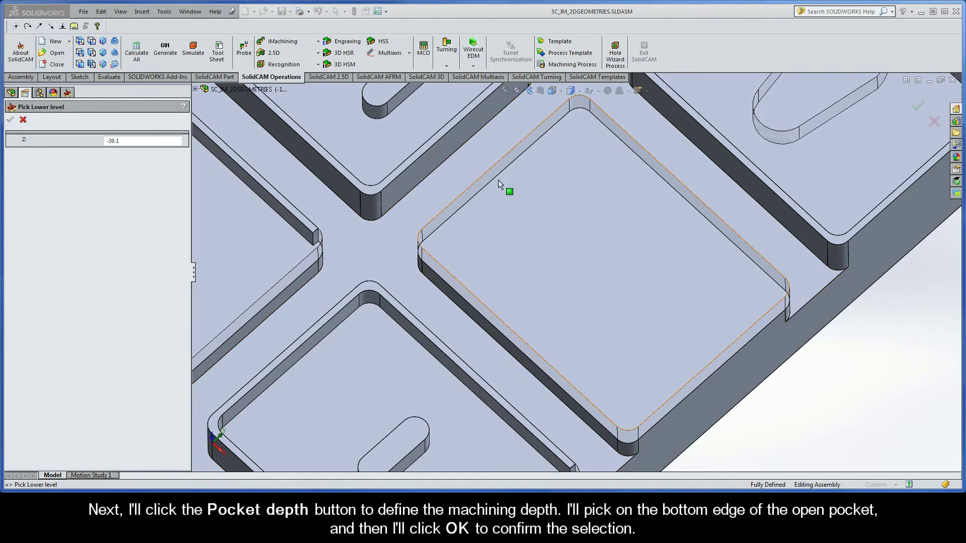
left_click(569, 112)
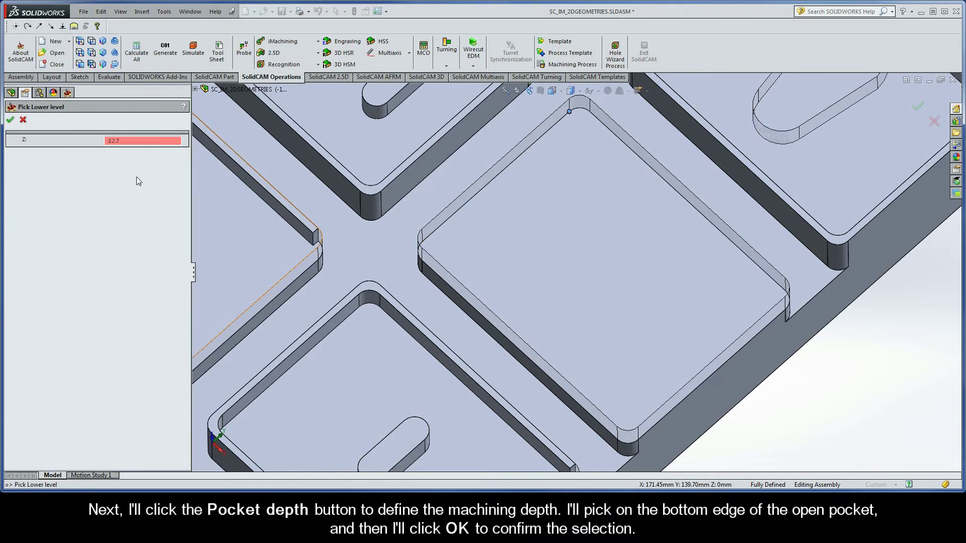
left_click(10, 120)
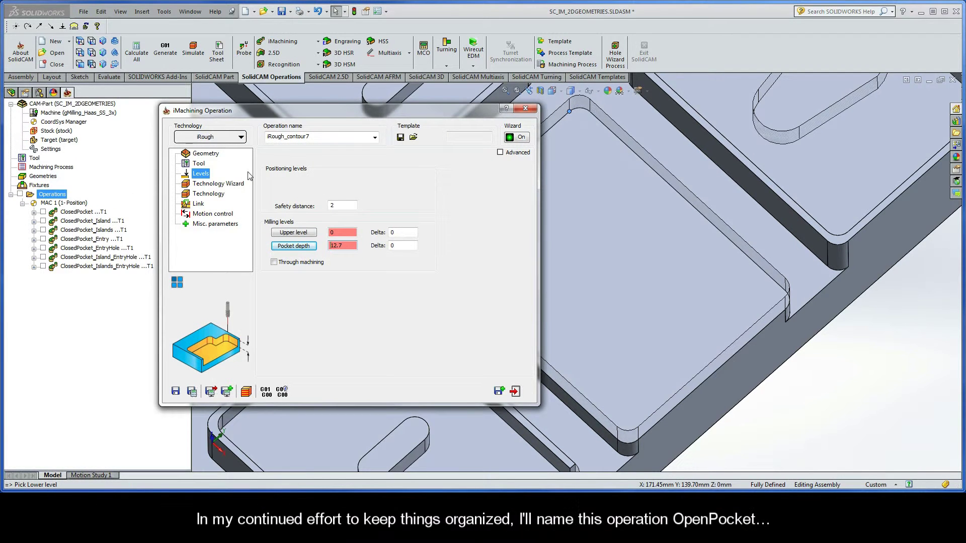
Step: Rename the operation OpenPocket and save and calculate its tool path
left_click(318, 138)
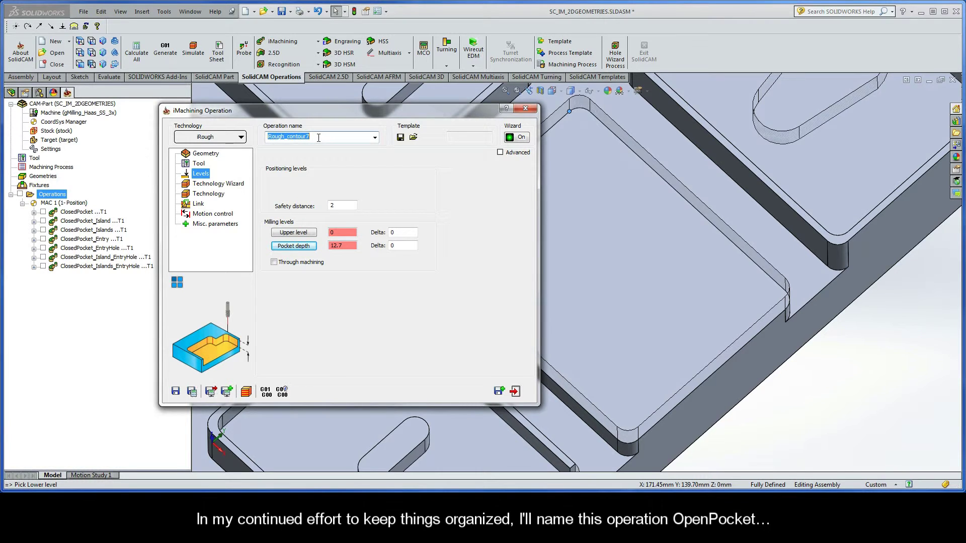
type("OpenPocket")
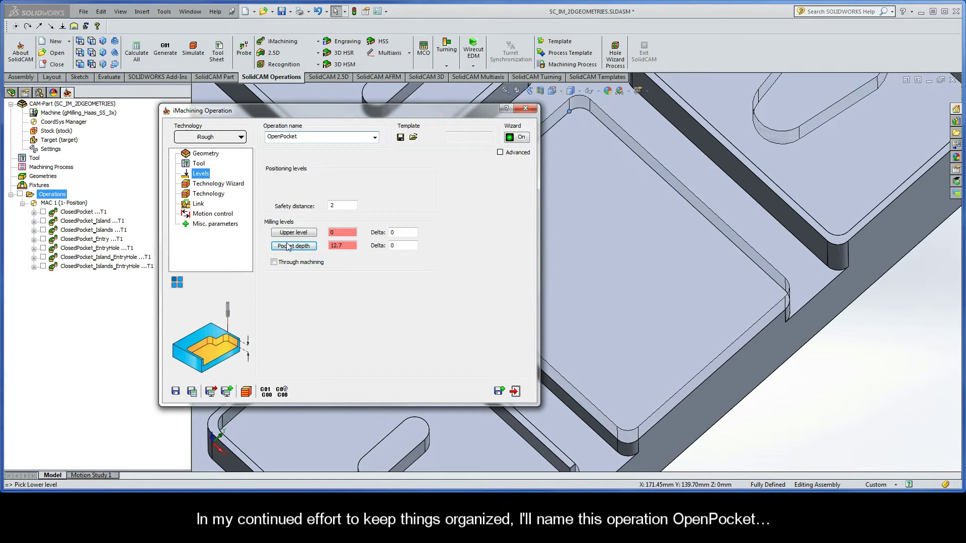
left_click(192, 392)
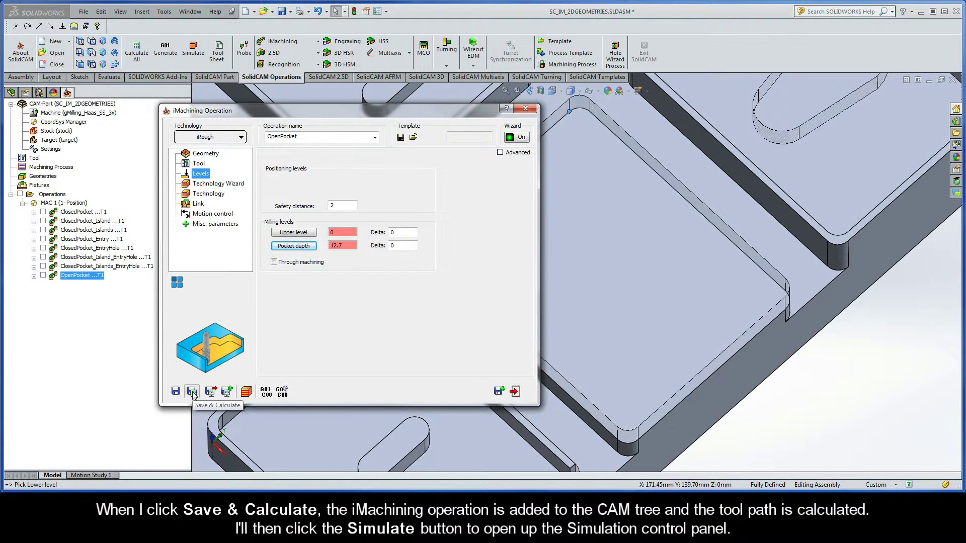
Step: Simulate the OpenPocket tool path at adjusted speed, then exit the simulation
left_click(247, 392)
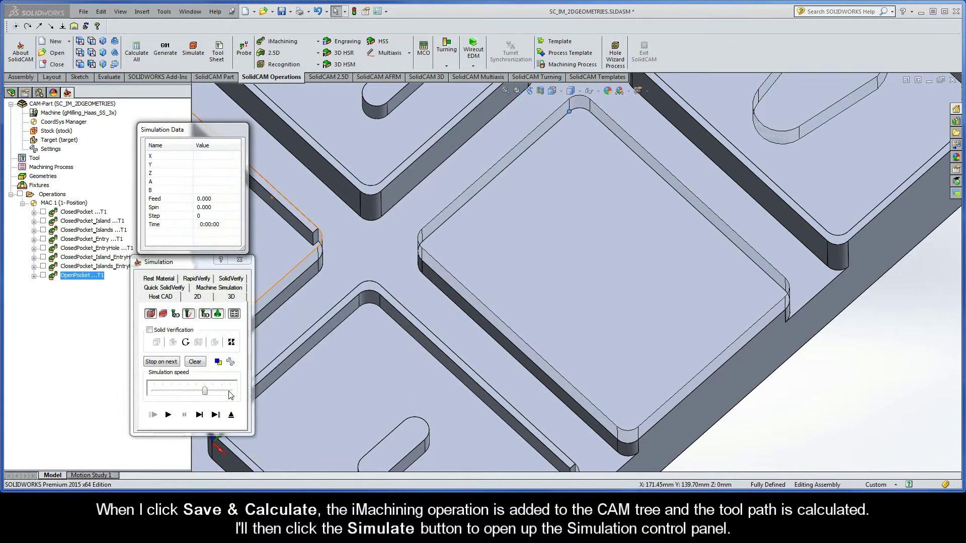
left_click_drag(205, 393, 190, 393)
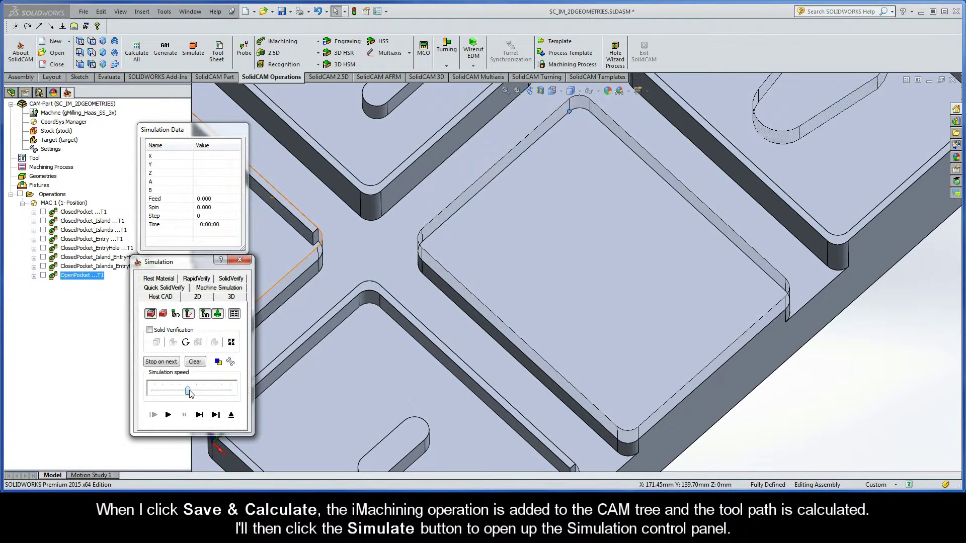
left_click(168, 415)
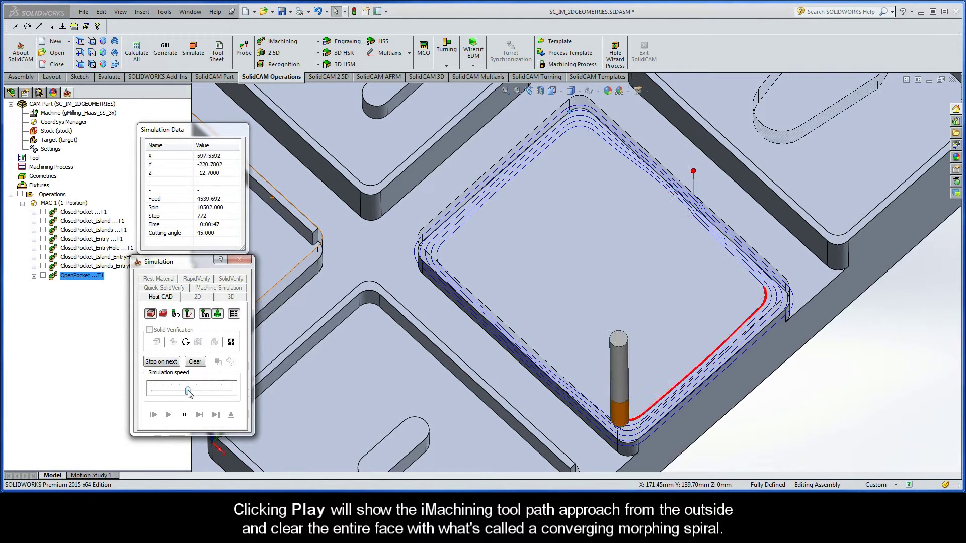
left_click_drag(187, 391, 206, 392)
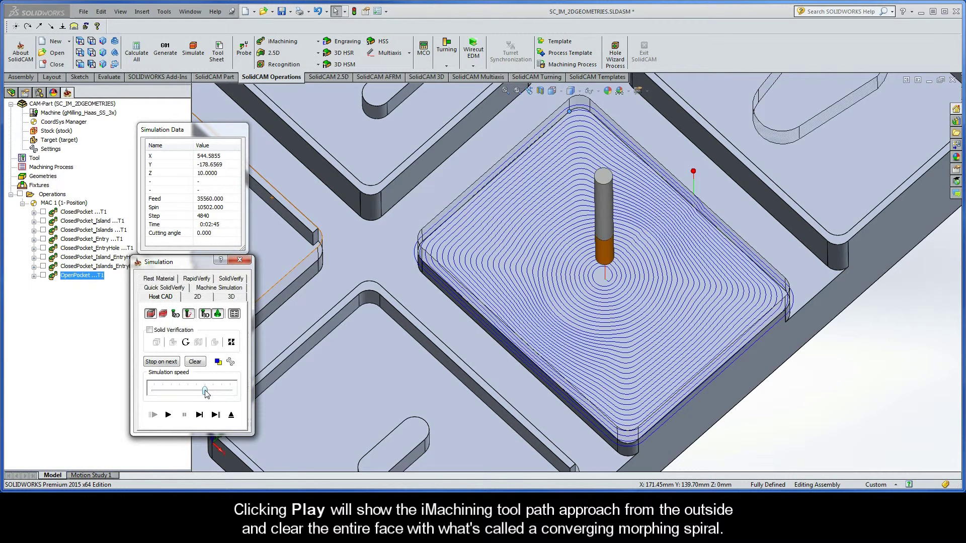
left_click(232, 417)
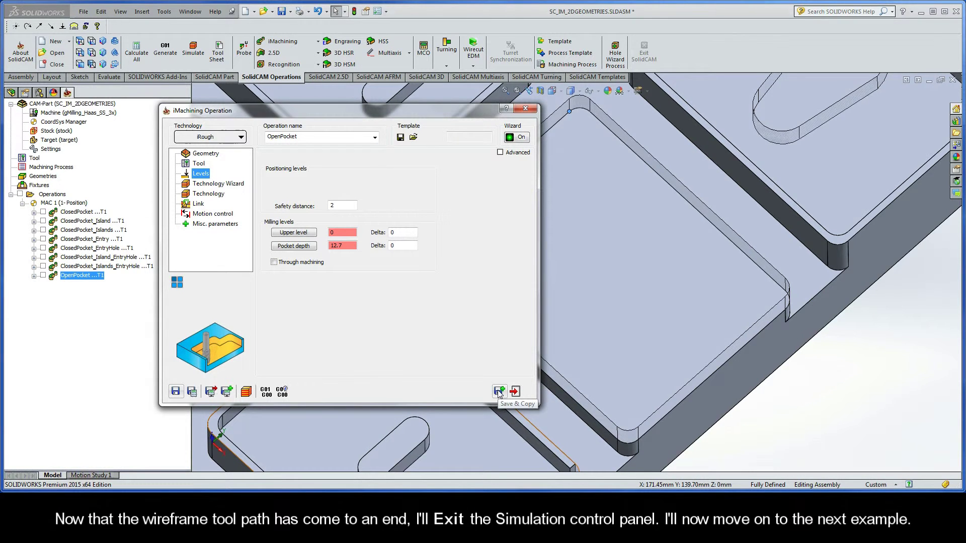
Step: Save a copy of the operation as OpenPocket_1 and start a new geometry
left_click(499, 391)
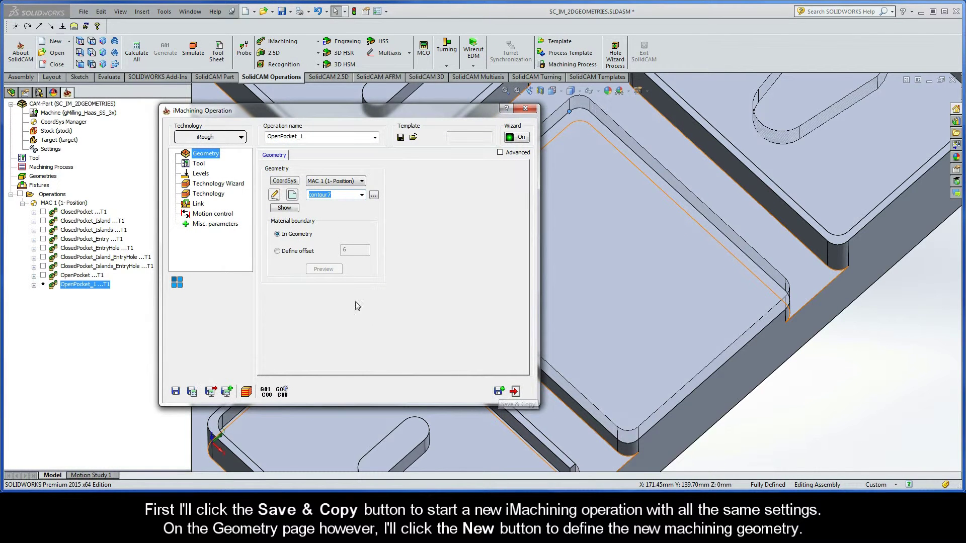
left_click(293, 196)
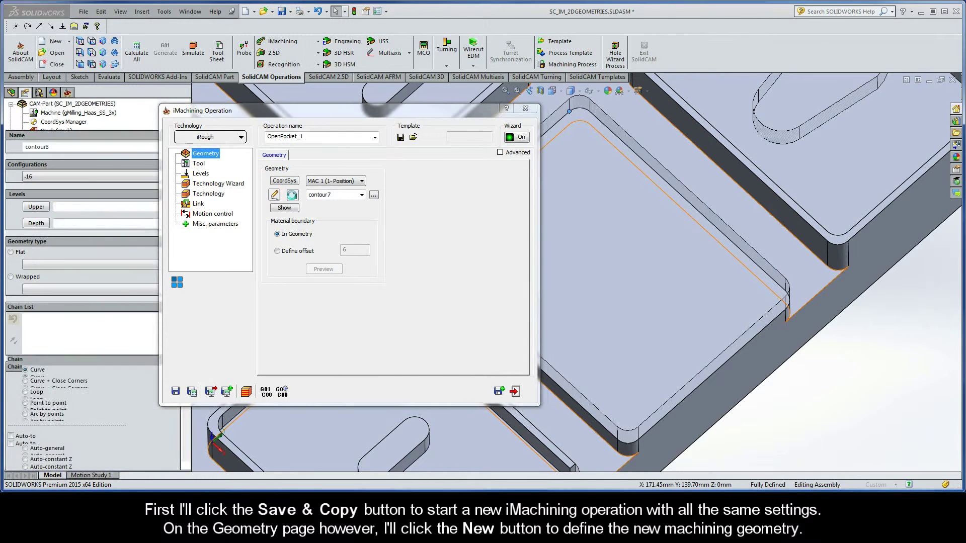
scroll(292, 195, "down", 4)
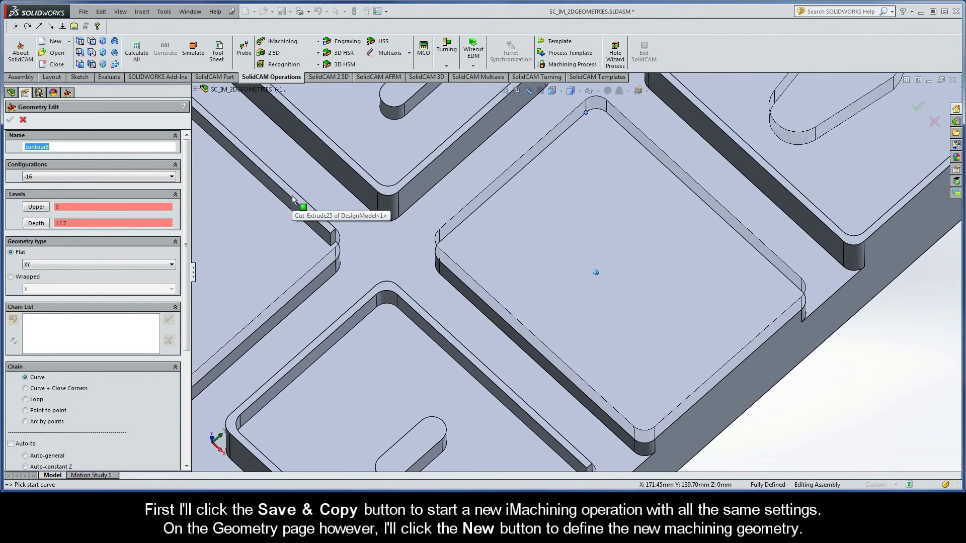
Step: Pan the view to frame the open pocket with the slot island
key("ctrl+Right")
key("ctrl+Down")
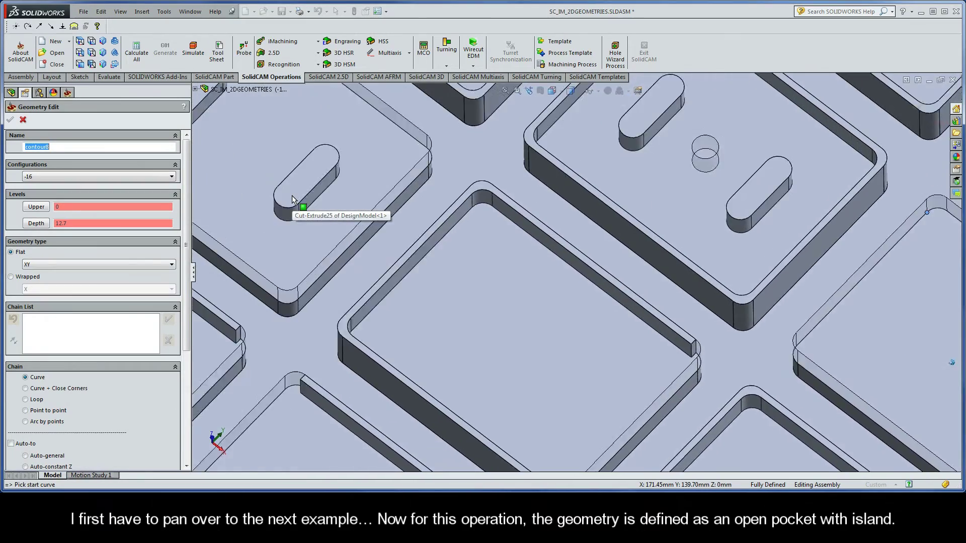
key("ctrl+Right")
key("ctrl+Down")
key("ctrl+Left")
key("ctrl+Up")
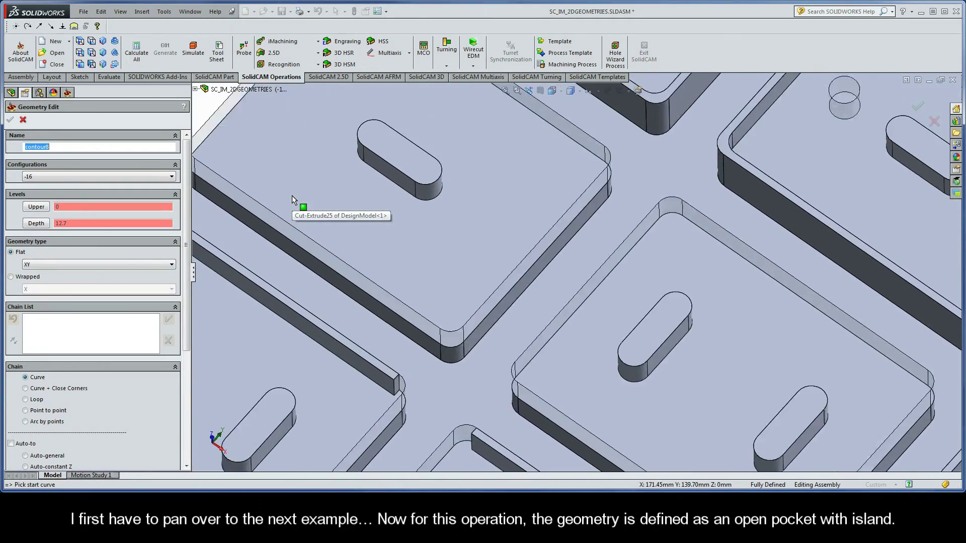
key("ctrl+Right")
key("ctrl+Up")
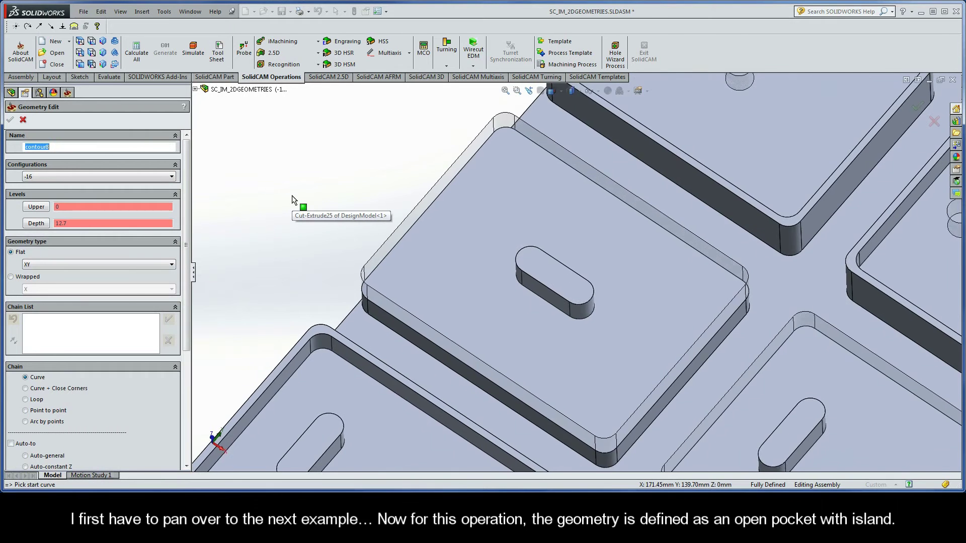
key("ctrl+Right")
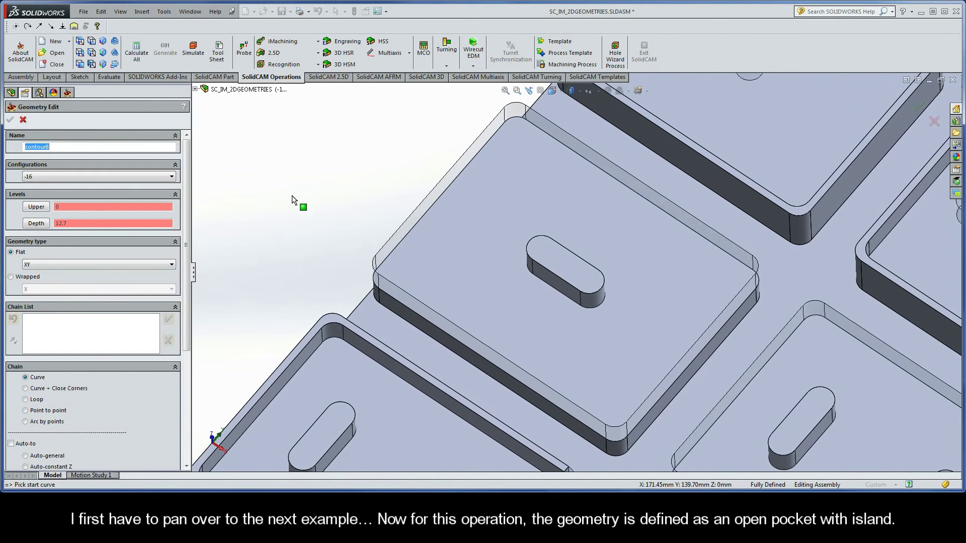
left_click_drag(197, 246, 198, 309)
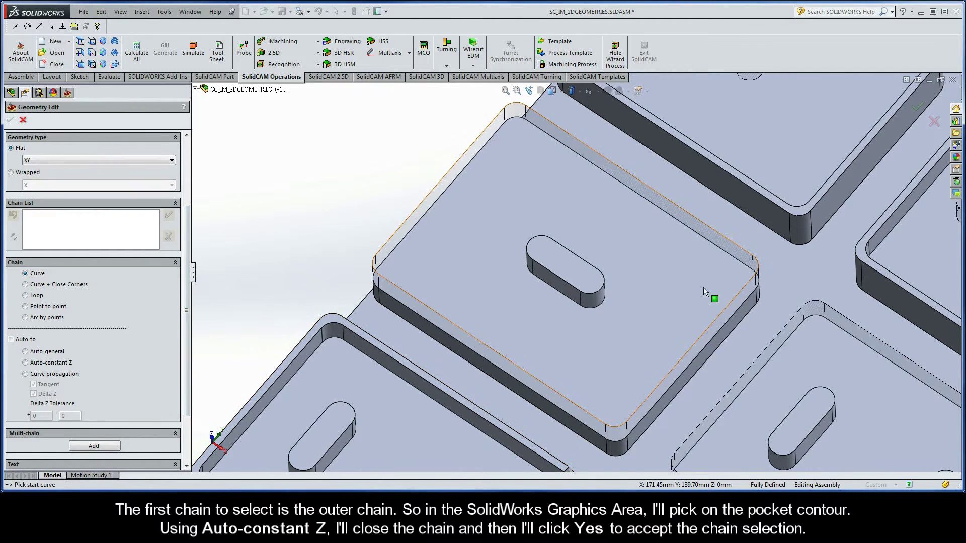
Step: Chain the outer pocket edge as 1-Chain and the slot island edge as 2-Chain, both Auto-constant Z
left_click(743, 305)
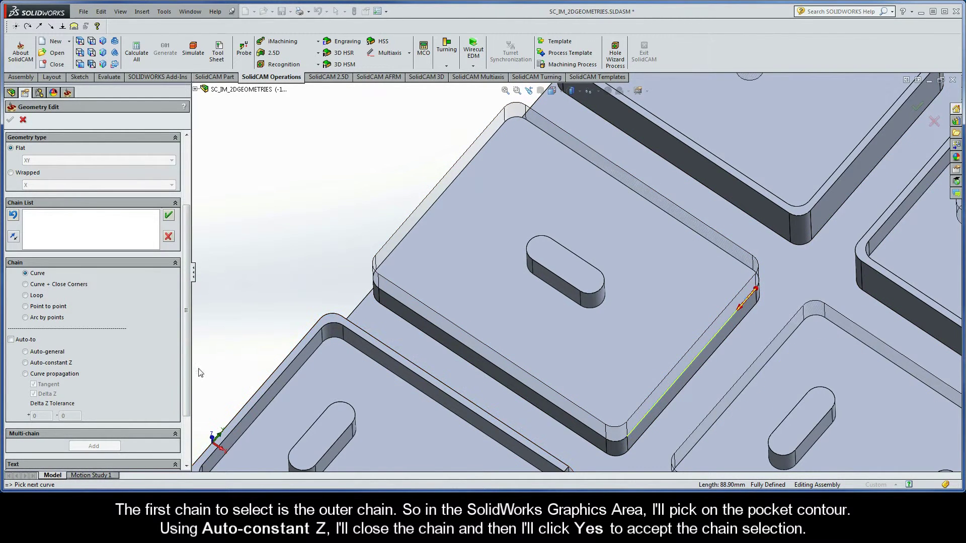
left_click(36, 364)
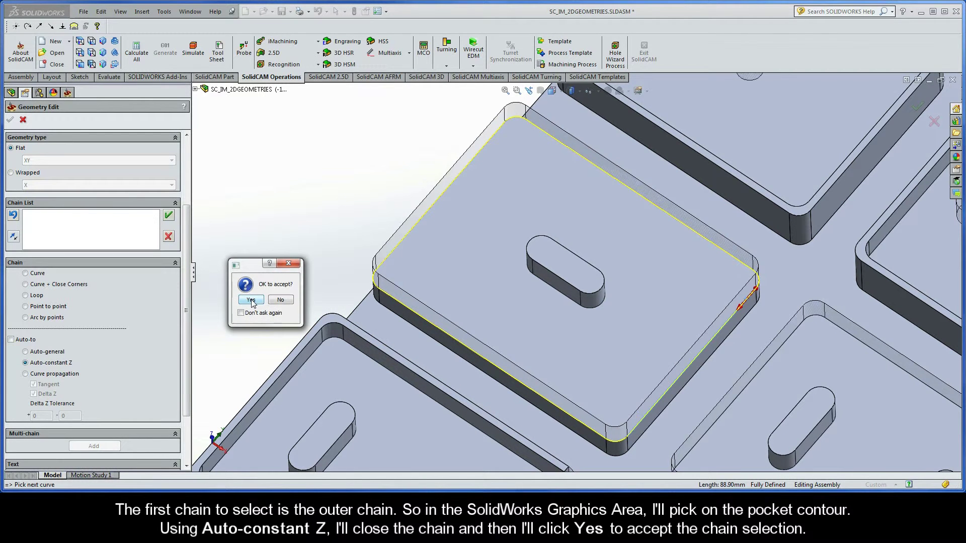
left_click(251, 300)
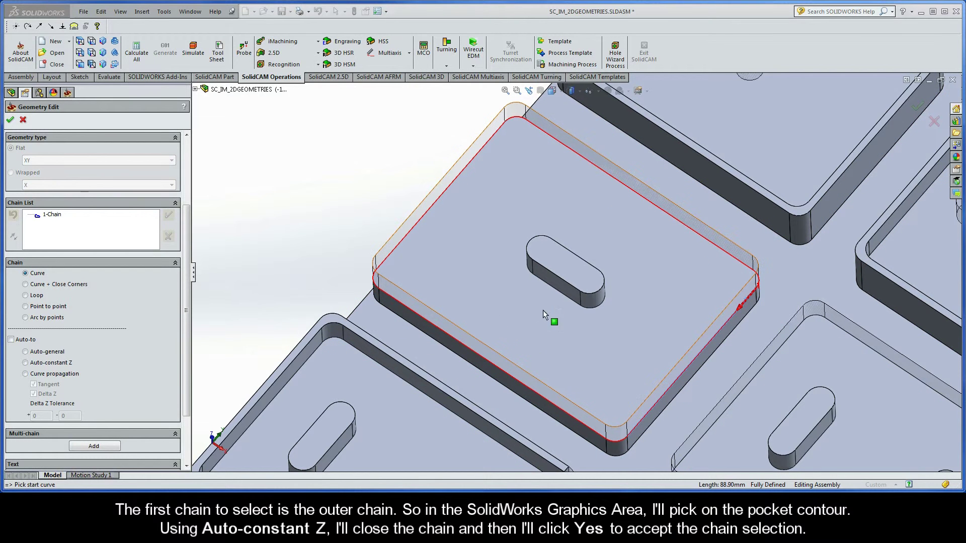
left_click(569, 302)
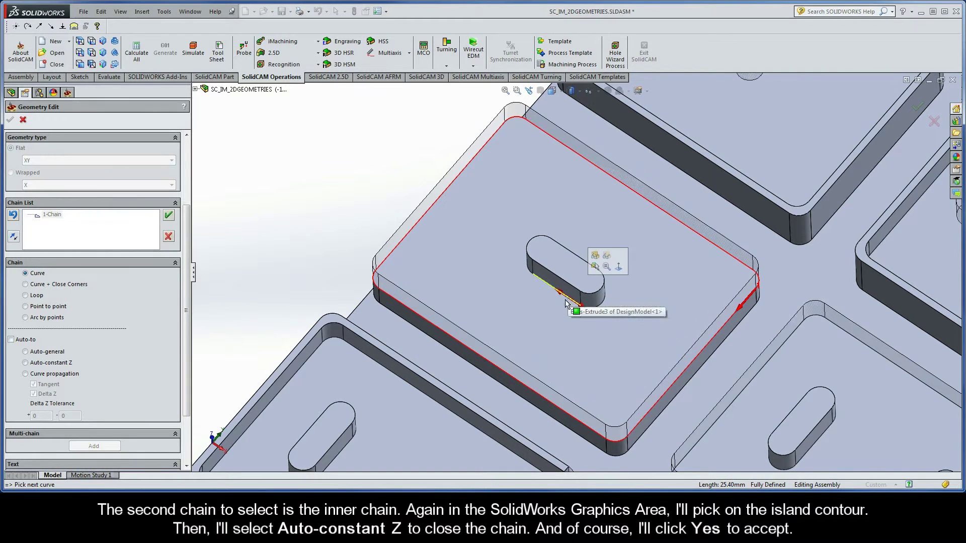
left_click(26, 362)
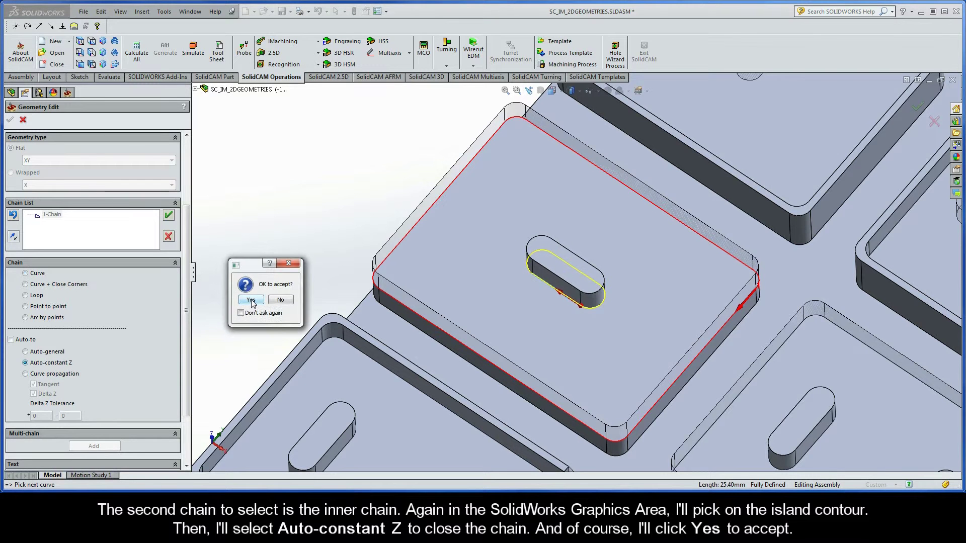
left_click(251, 300)
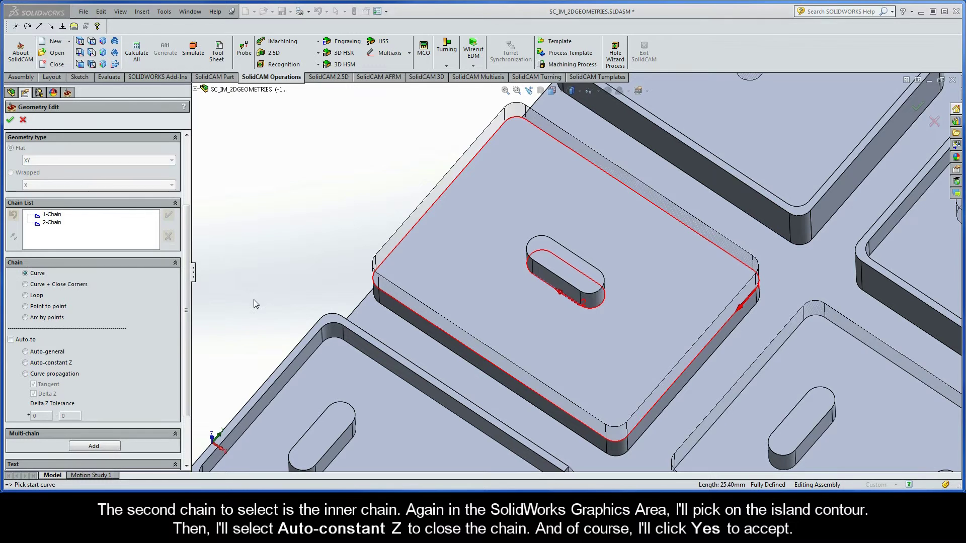
Step: Mark the outer 1-Chain as open and confirm geometry contour8
right_click(61, 216)
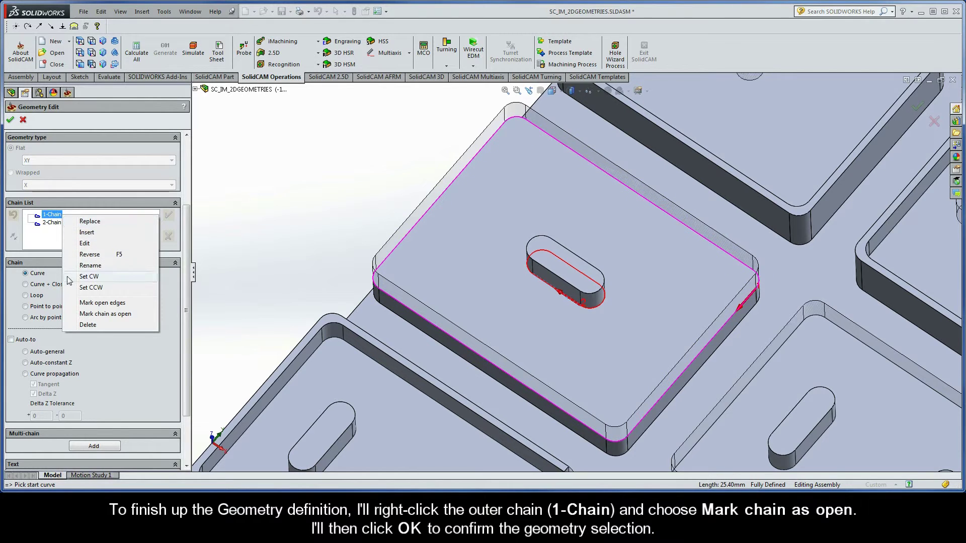
left_click(111, 313)
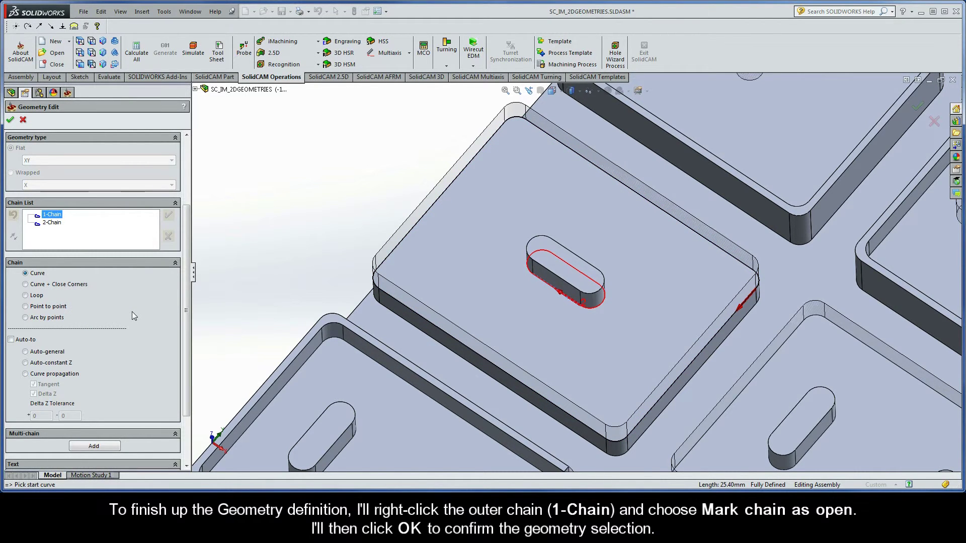
left_click(10, 120)
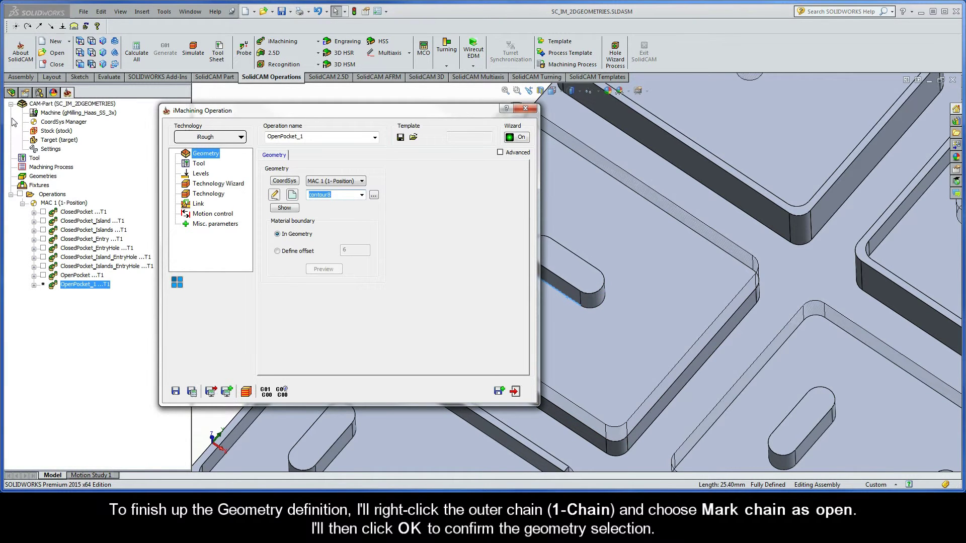
Step: Rename the operation OpenPocket_Island, save and calculate it, and open a slowed simulation
left_click(309, 136)
left_click(310, 136)
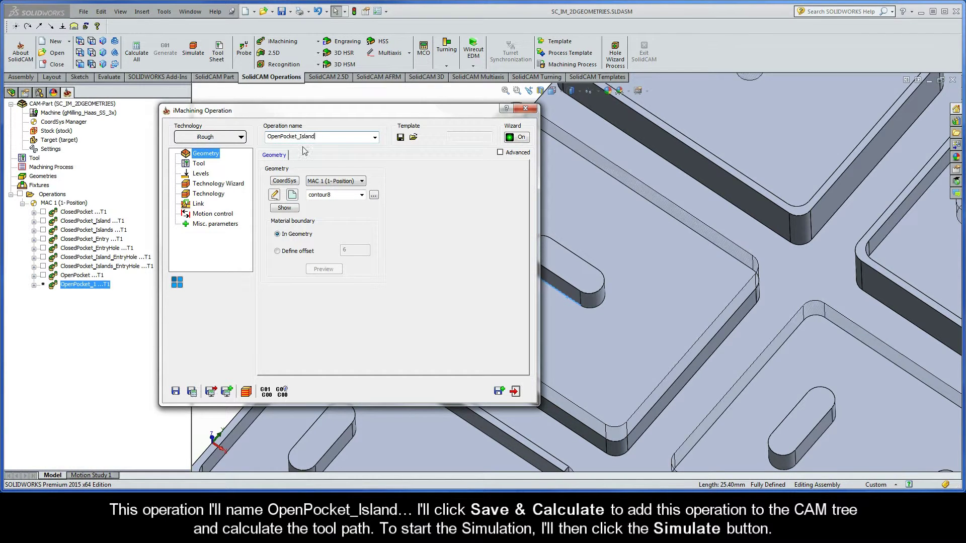
left_click(191, 391)
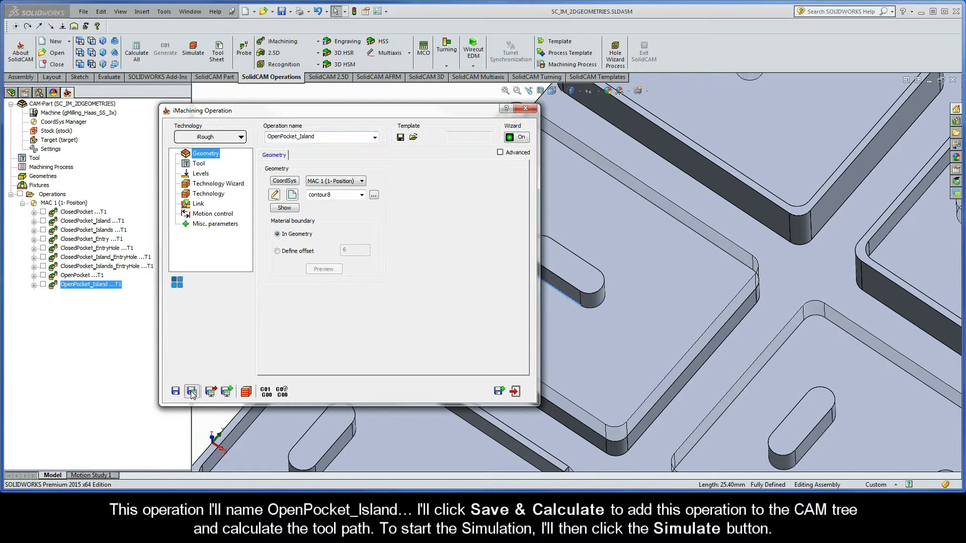
left_click(246, 392)
left_click_drag(205, 391, 188, 392)
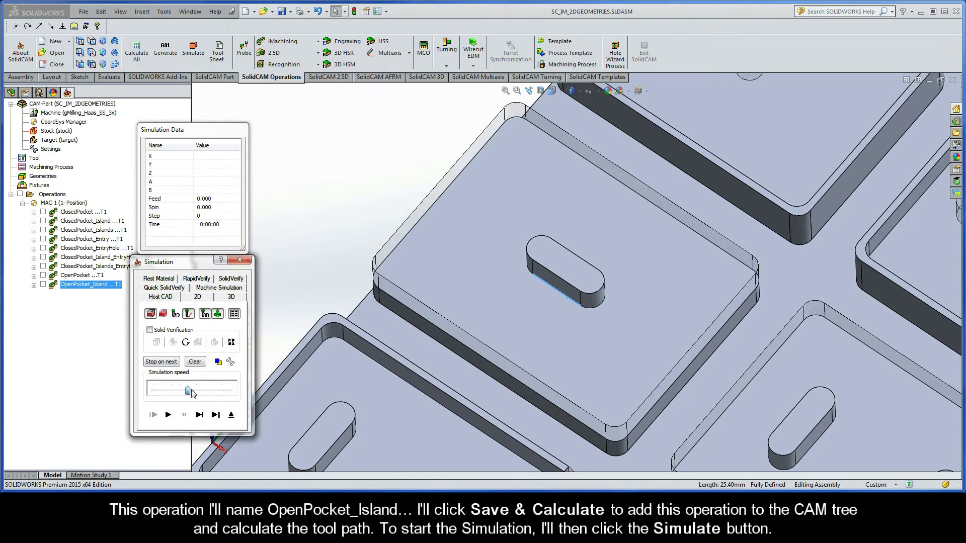
Step: Play the spiral tool path around the slot island at higher speed, then exit the simulation
left_click(168, 415)
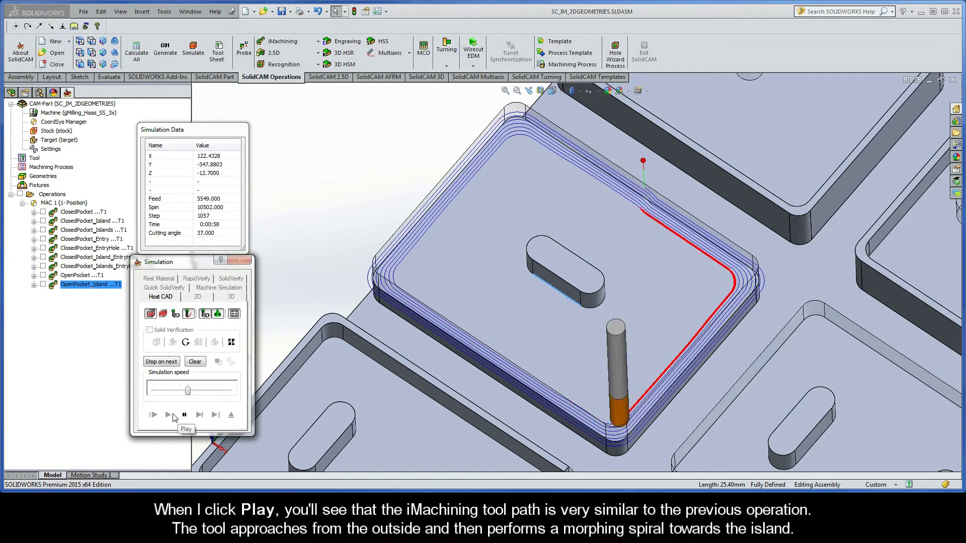
left_click_drag(190, 392, 205, 392)
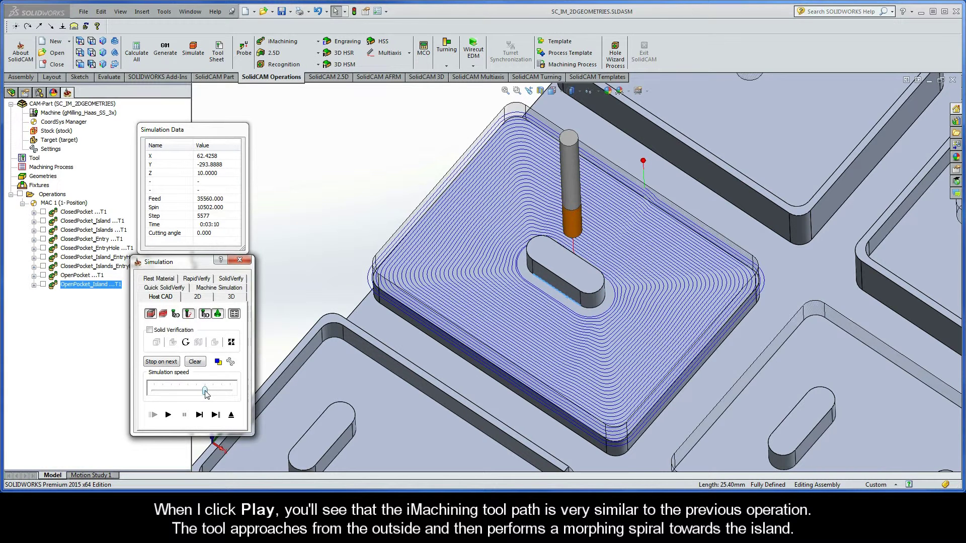
left_click(231, 415)
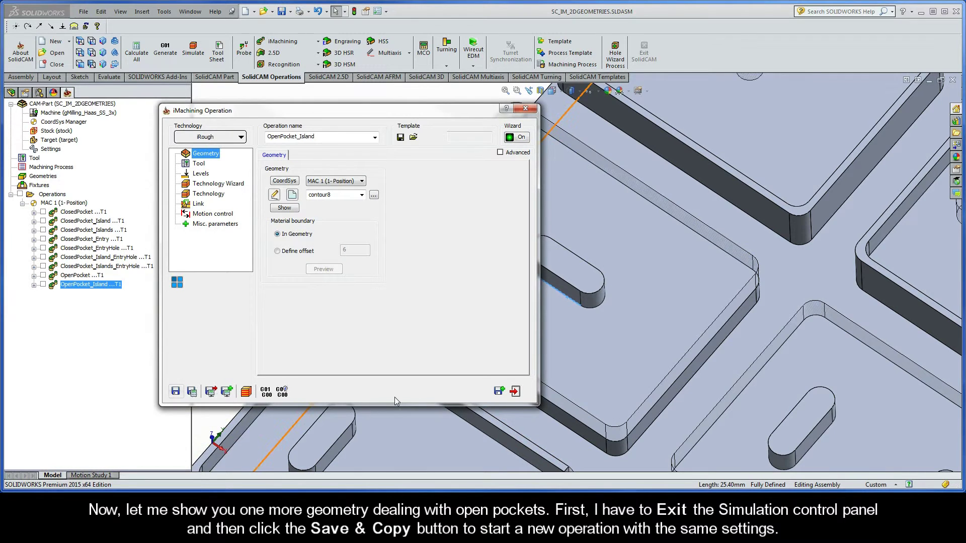
Step: Copy OpenPocket_Island_1 into a new operation and start a new geometry, contour9
left_click(499, 391)
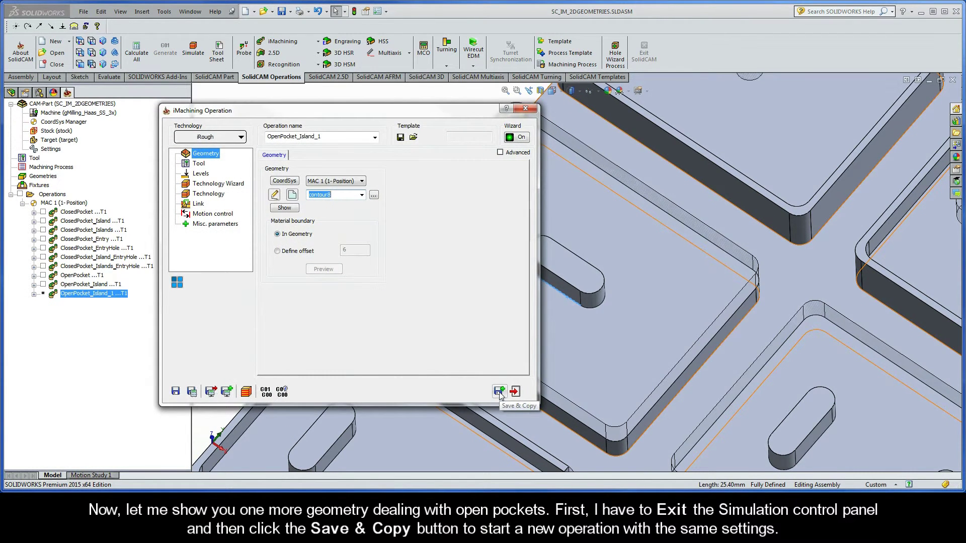
left_click(293, 196)
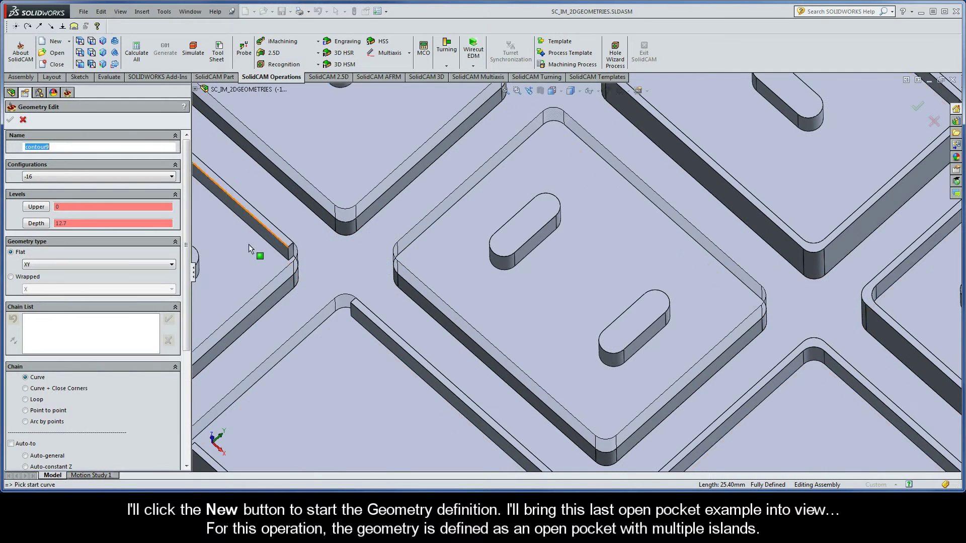
Step: Add the outer pocket contour as the first chain, closed at constant Z
scroll(192, 274, "down", 2)
scroll(193, 304, "down", 3)
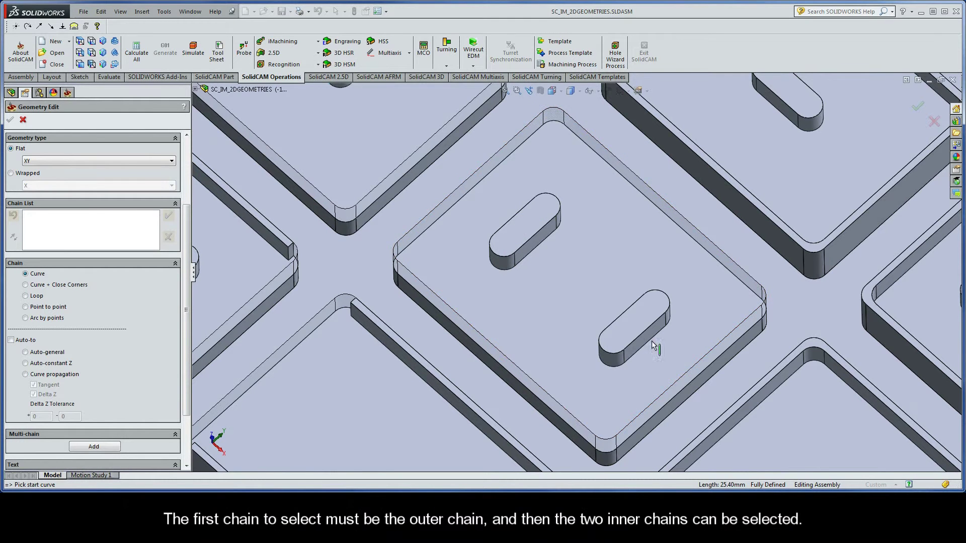
left_click(743, 340)
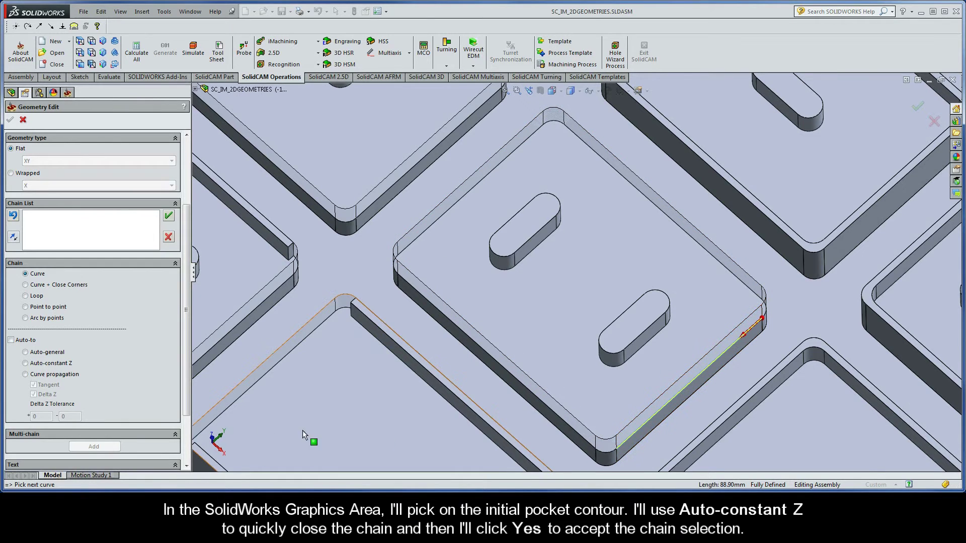
left_click(25, 363)
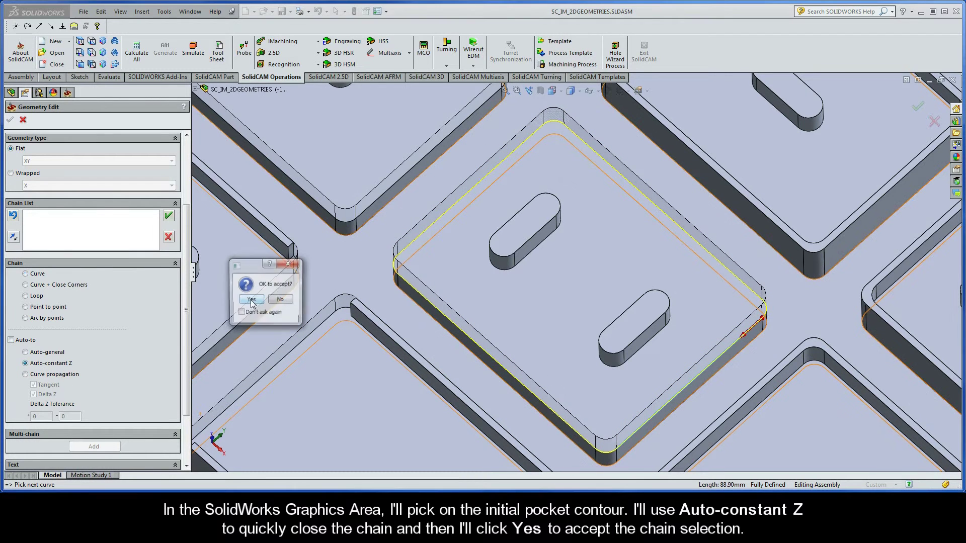
left_click(251, 301)
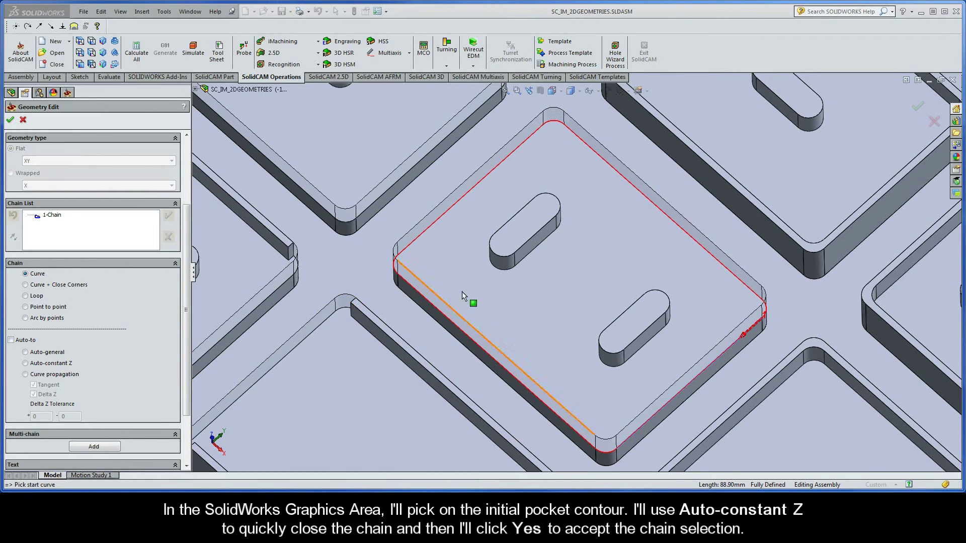
Step: Add both slot-shaped islands as 2-Chain and 3-Chain, each closed at constant Z
left_click(543, 242)
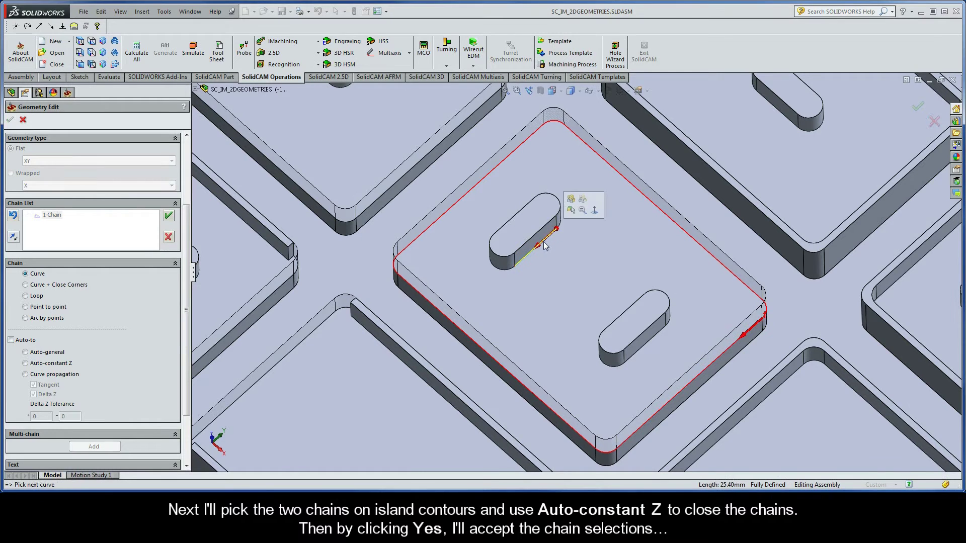
left_click(42, 363)
left_click(251, 300)
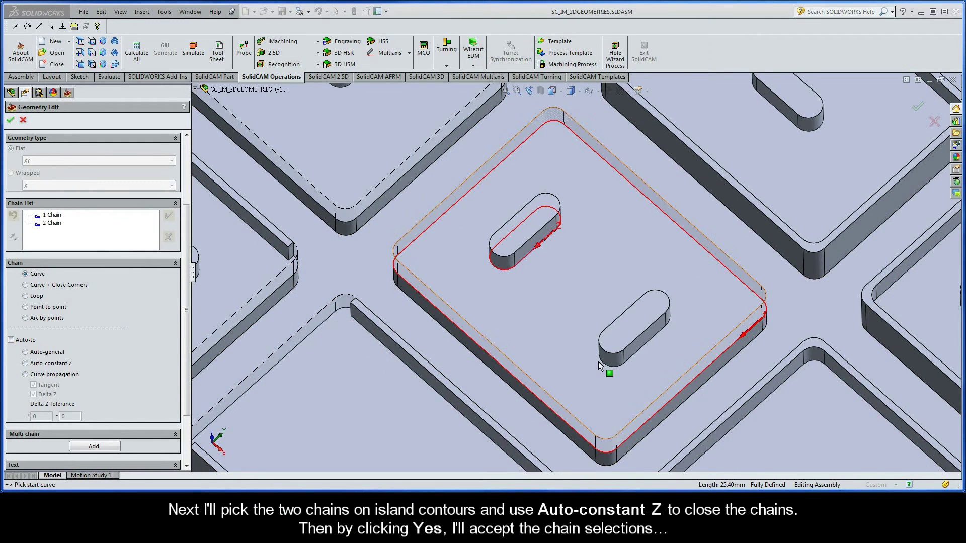
left_click(658, 337)
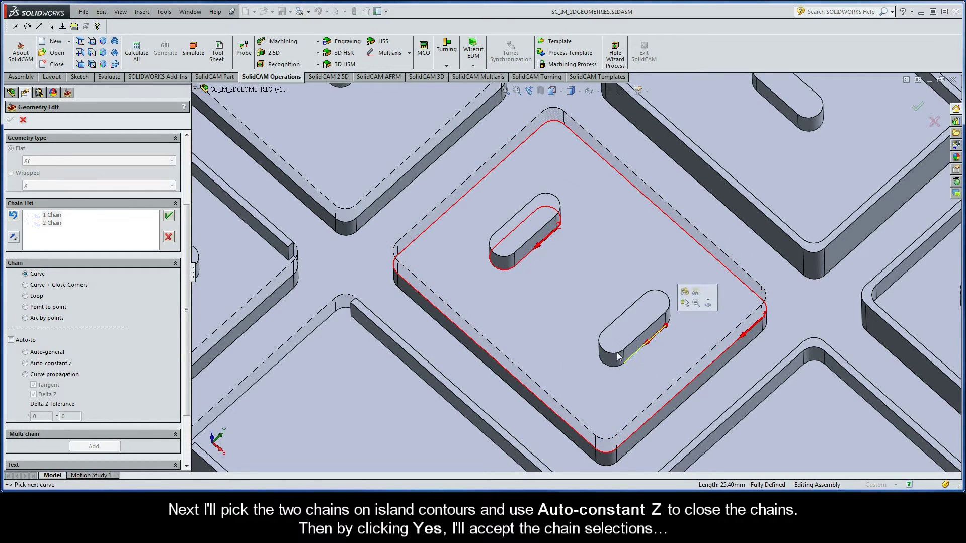
left_click(42, 363)
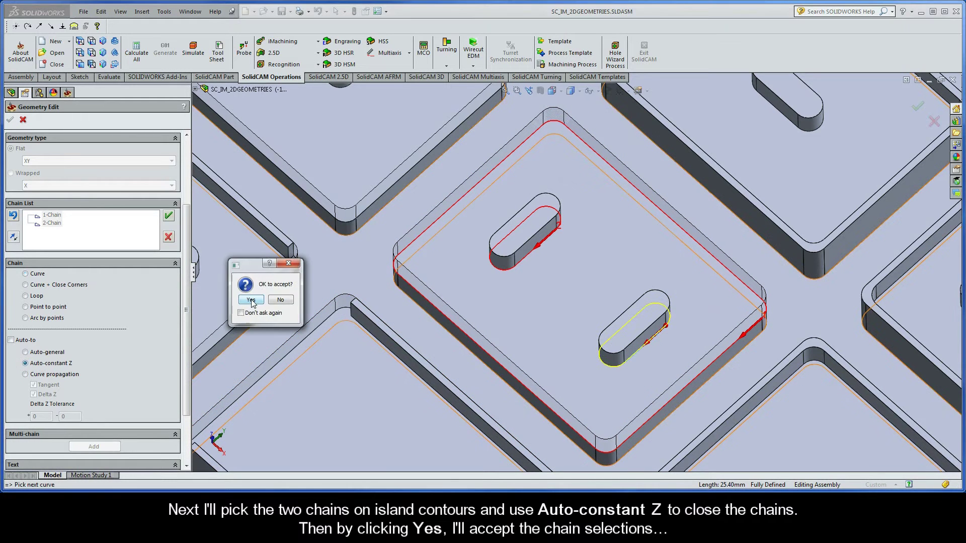
left_click(252, 302)
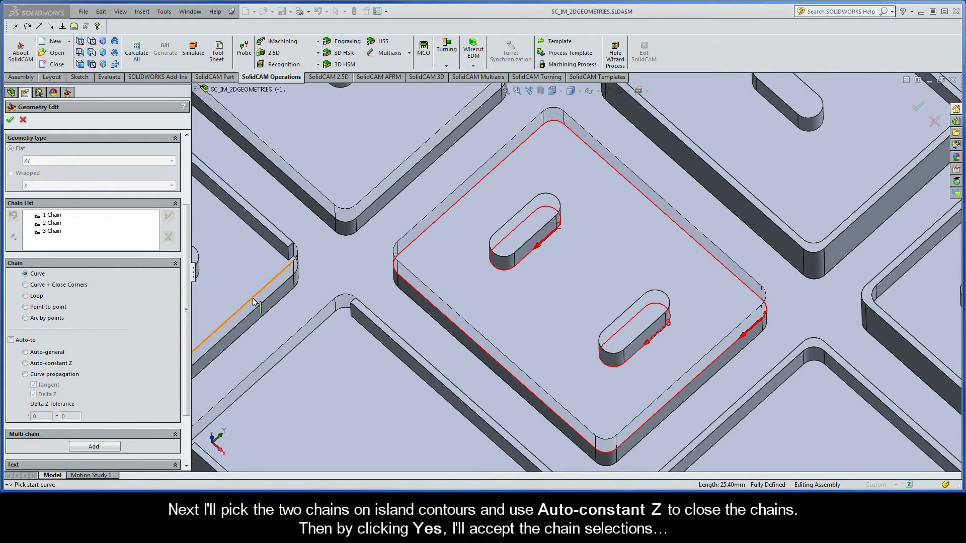
Step: Mark 1-Chain, the outer pocket contour, as open and confirm geometry contour9
right_click(53, 215)
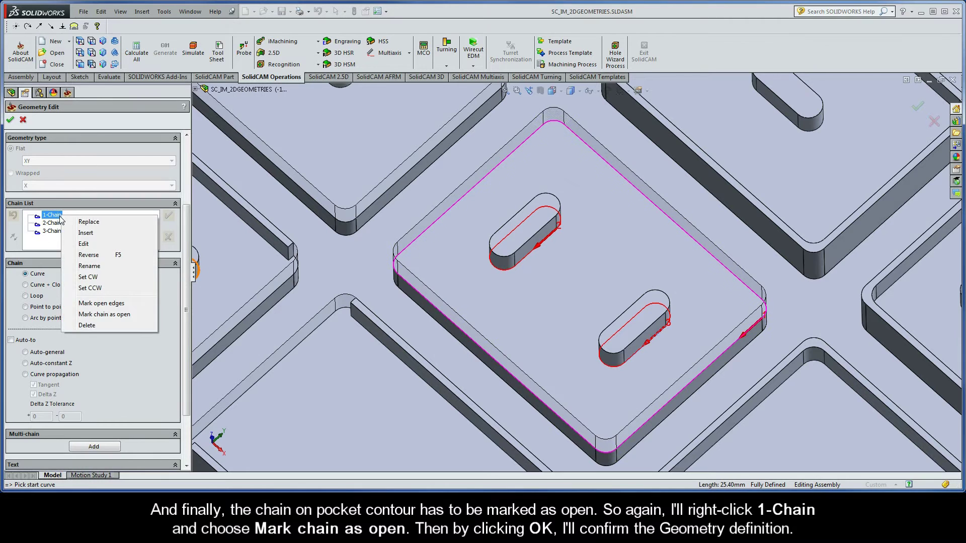
left_click(71, 316)
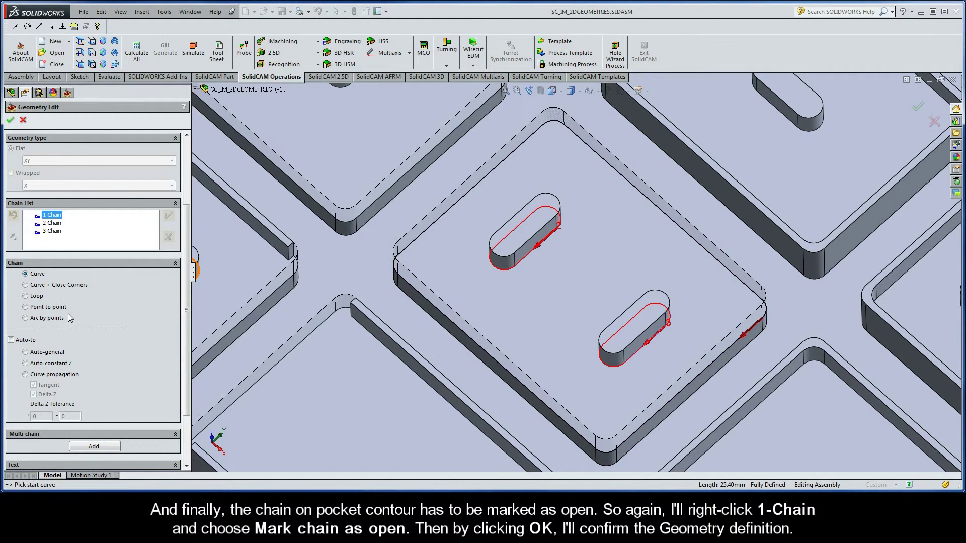
left_click(10, 120)
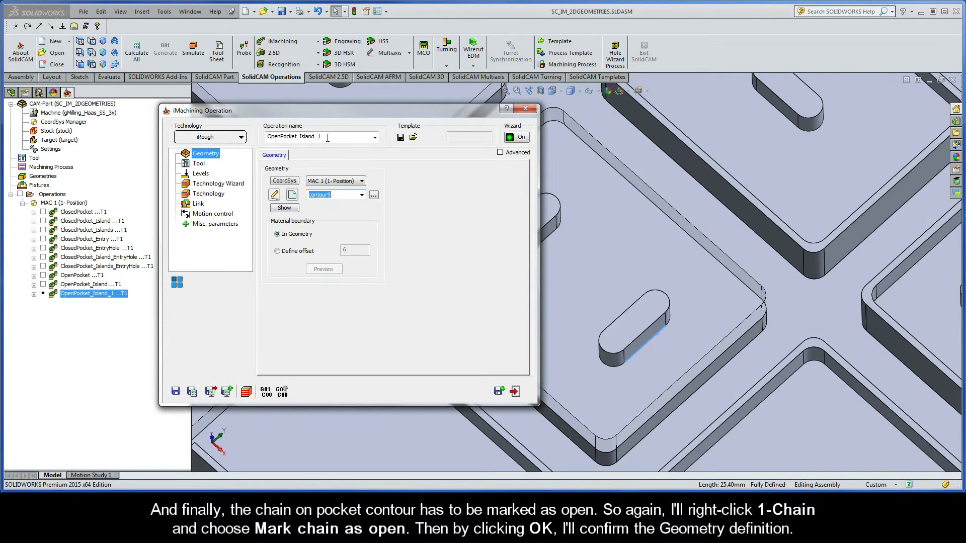
Step: Rename the operation OpenPocket_Islands, save and calculate its tool path, then simulate it
left_click(327, 140)
left_click(324, 137)
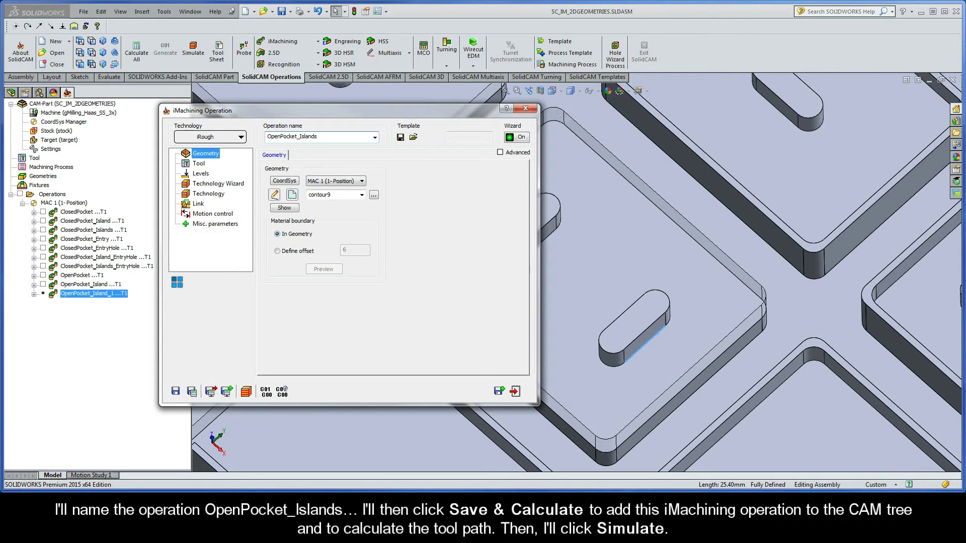
left_click(192, 392)
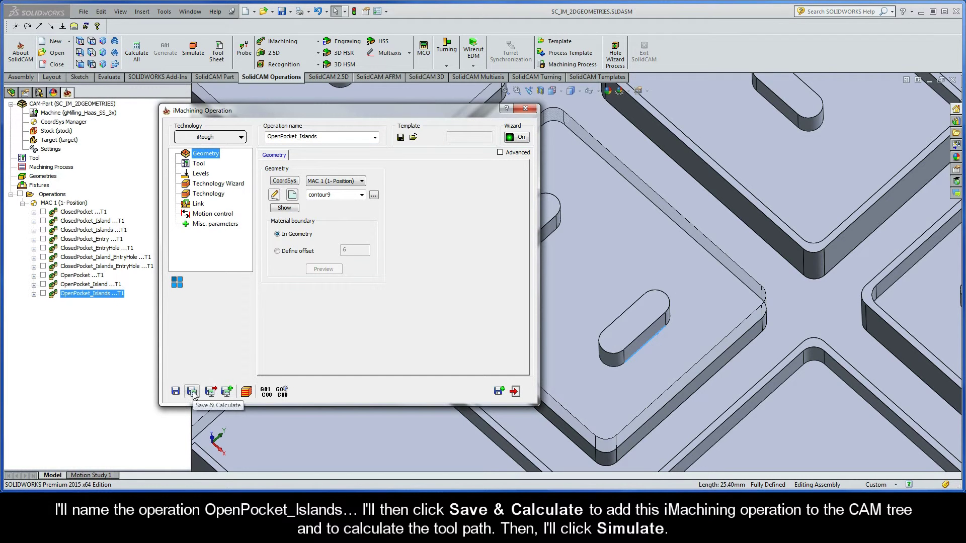
left_click(247, 391)
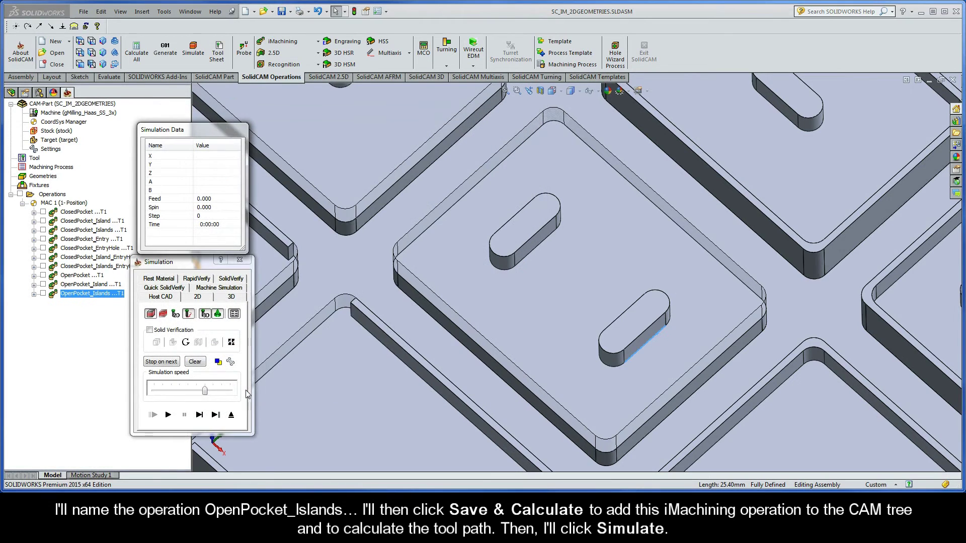
Step: Play the OpenPocket_Islands simulation, adjusting speed, until passes circle both slot islands
left_click_drag(205, 390, 187, 390)
left_click(168, 414)
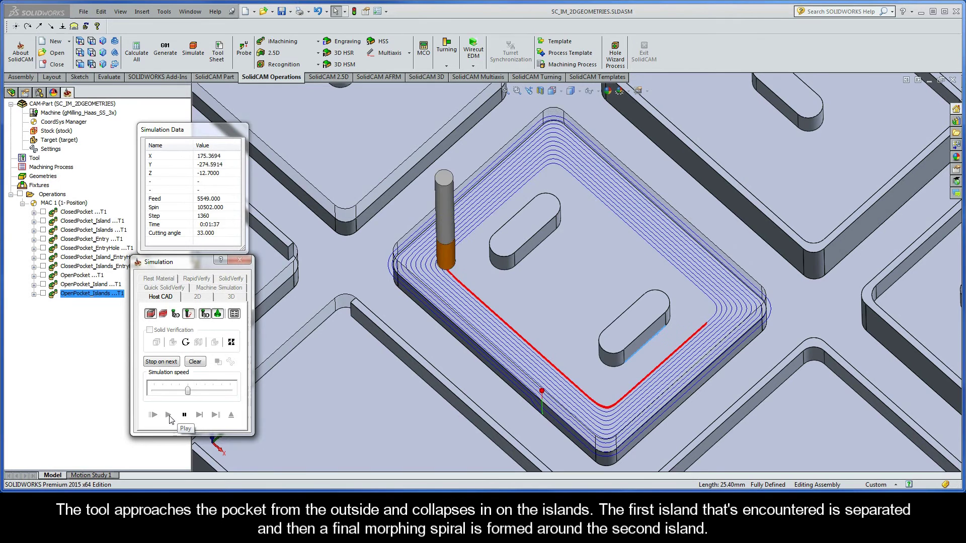
left_click_drag(188, 392, 206, 394)
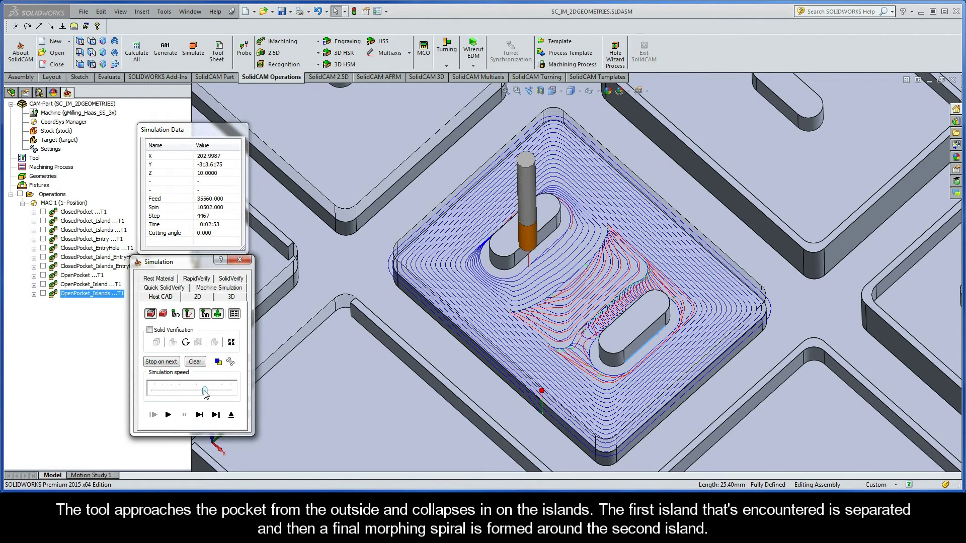